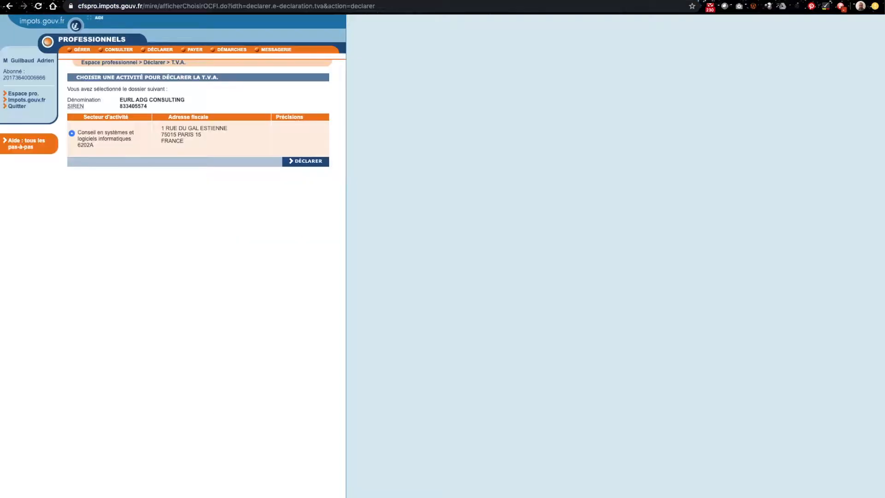
Step: Return to the professional space and open the 2019 VAT declaration form 3517-S
click(8, 7)
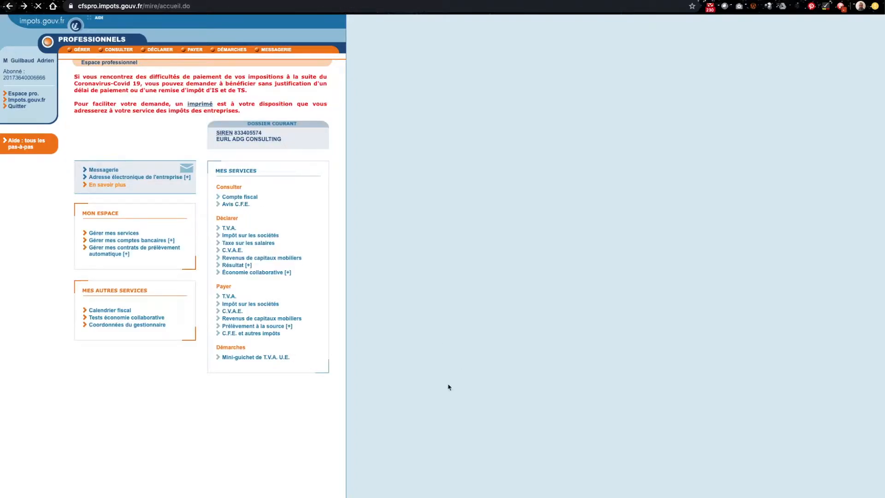
click(229, 228)
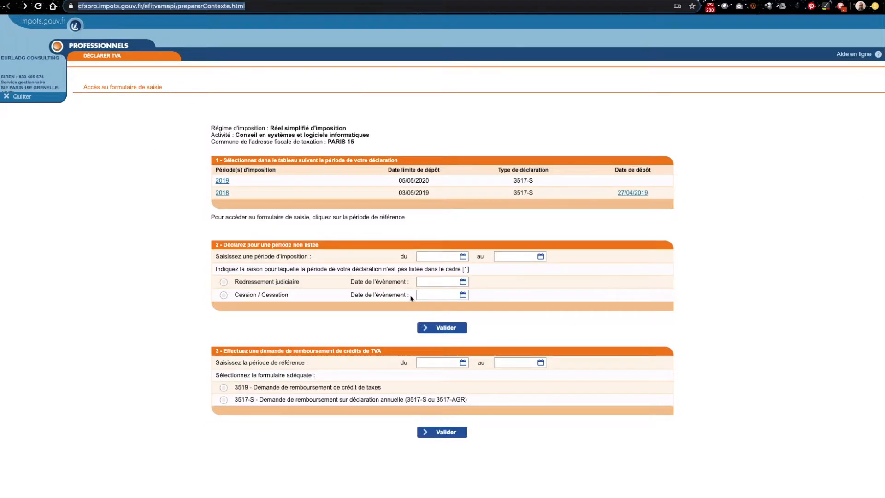
click(226, 183)
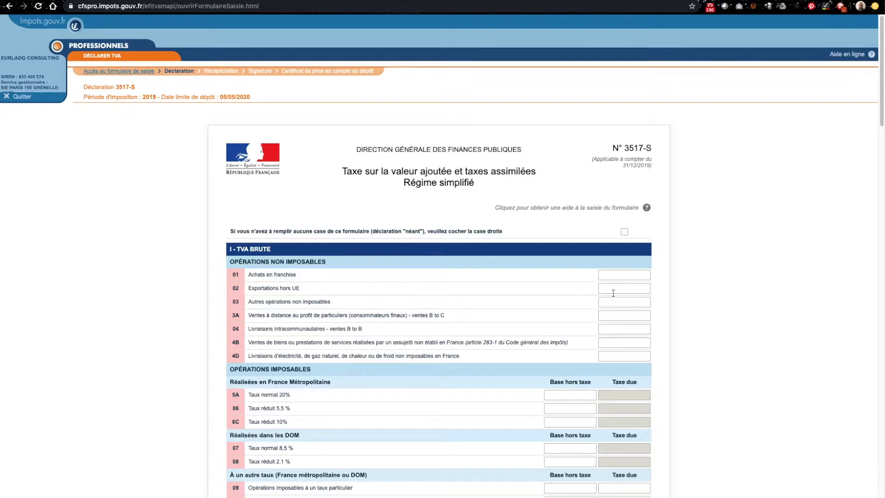
Step: Look through the sections and line items of the blank 3517-S VAT form
scroll(593, 306, down, 3)
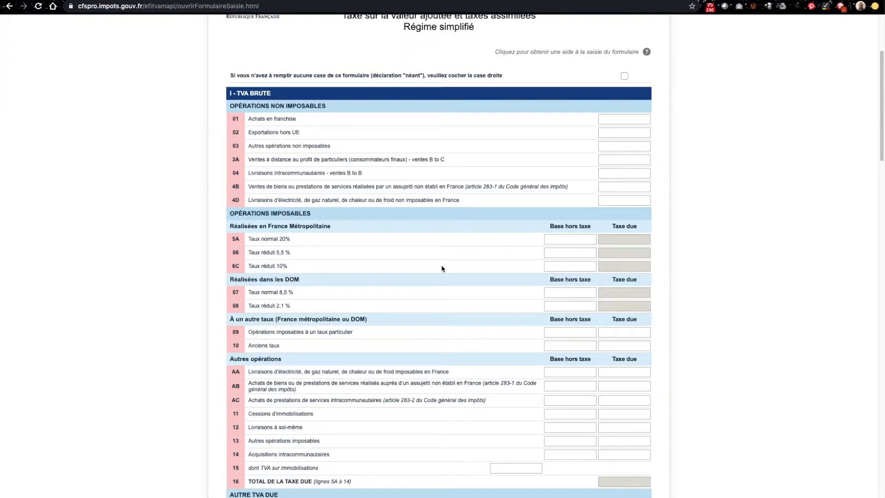
scroll(442, 269, down, 2)
scroll(442, 269, up, 5)
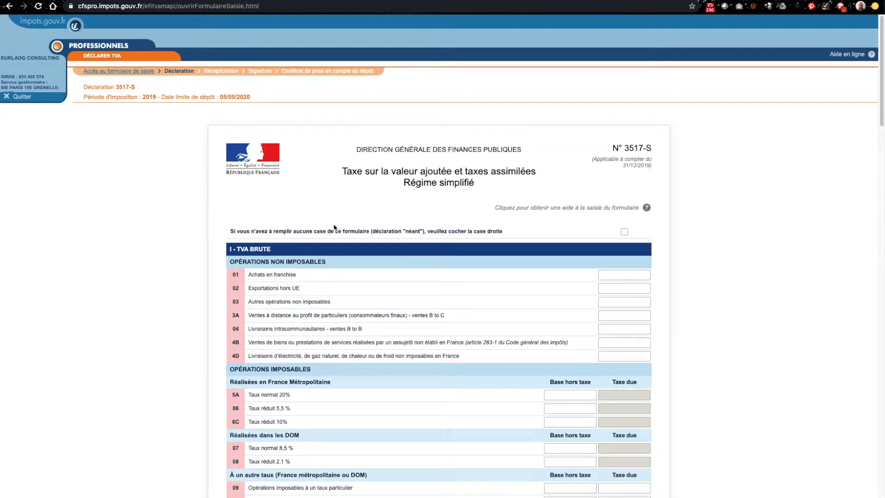
scroll(351, 237, down, 3)
scroll(351, 238, down, 1)
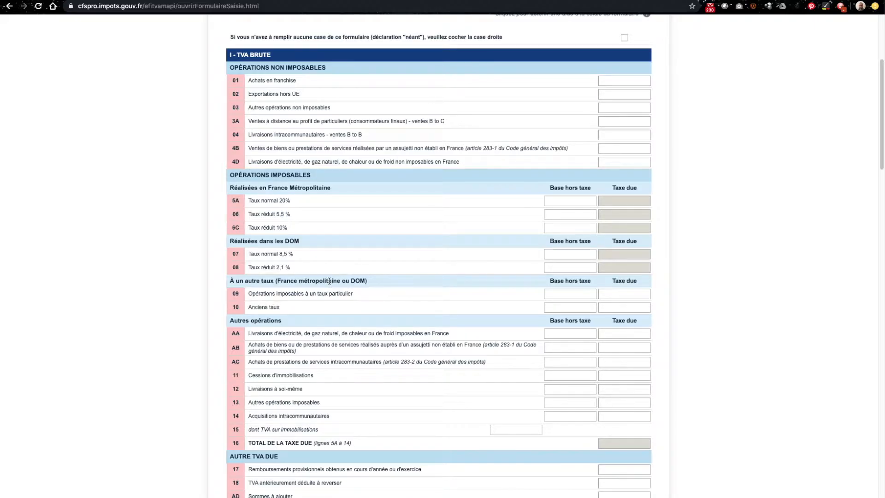
scroll(335, 292, down, 1)
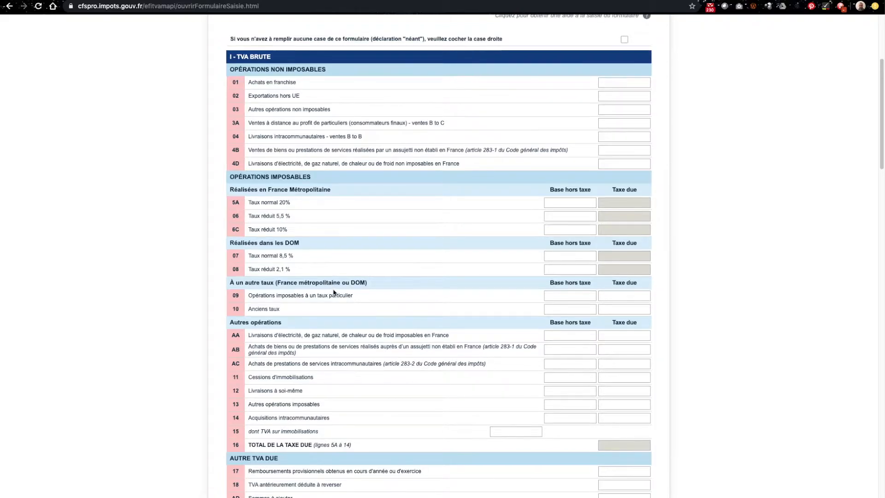
scroll(333, 288, down, 9)
scroll(333, 288, up, 15)
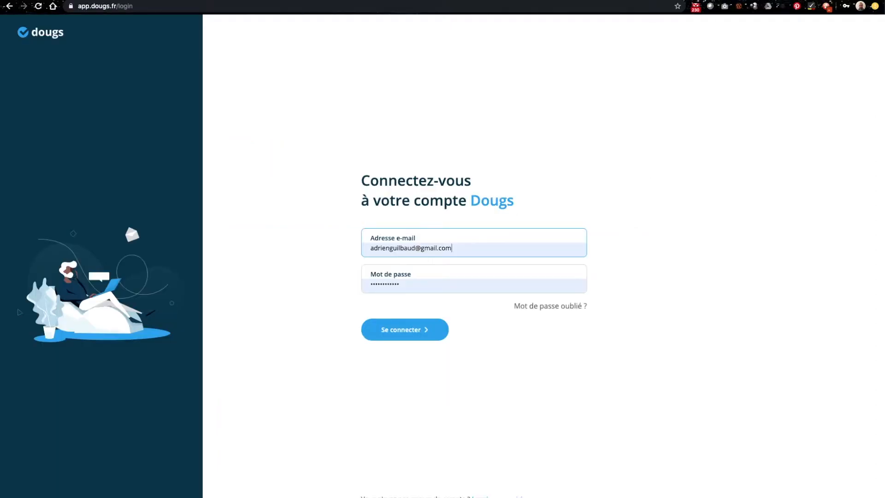
Step: Sign in to Dougs with the prefilled credentials and open the VAT regularisation declaration for 1 January to 31 December 2019
click(408, 330)
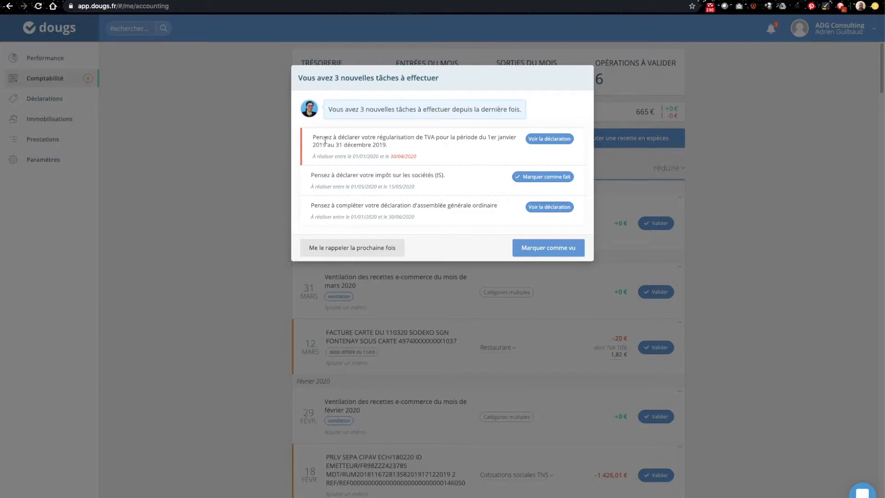
drag(390, 156, 428, 159)
click(428, 158)
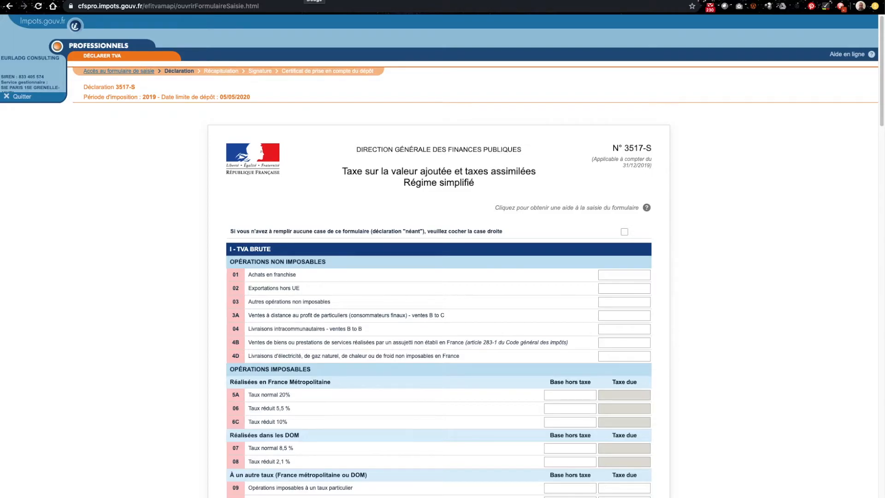
click(311, 0)
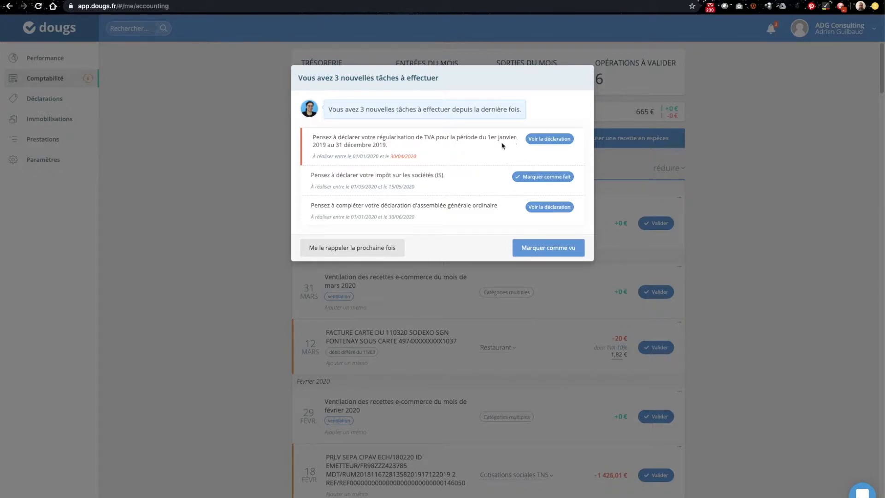
click(546, 140)
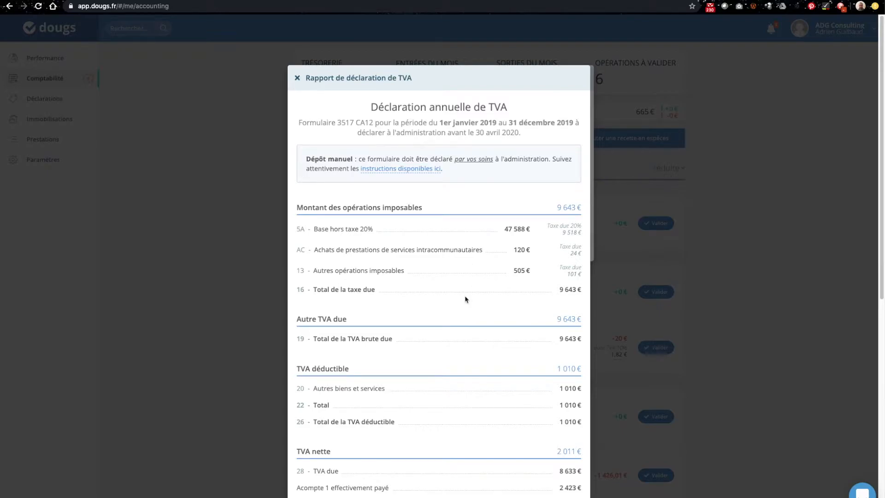
Step: Compare the Dougs VAT report's numbered lines with the corresponding lines of the impots.gouv.fr form
scroll(401, 268, down, 1)
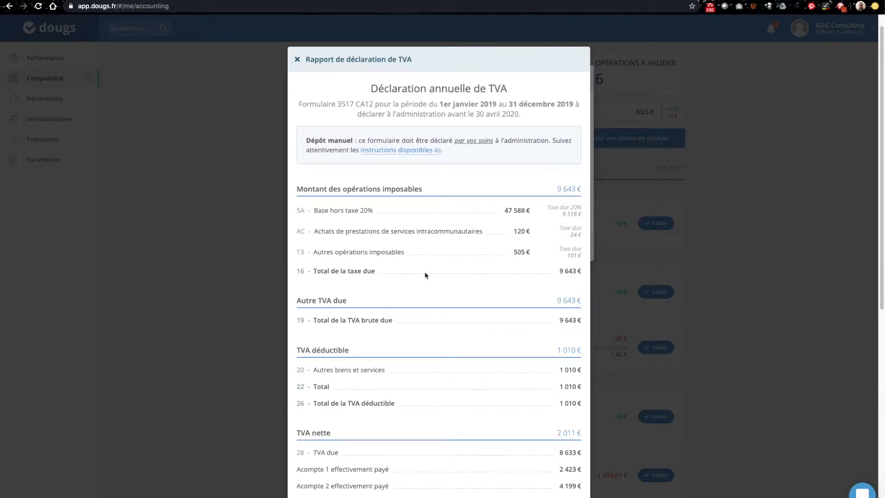
scroll(422, 274, up, 1)
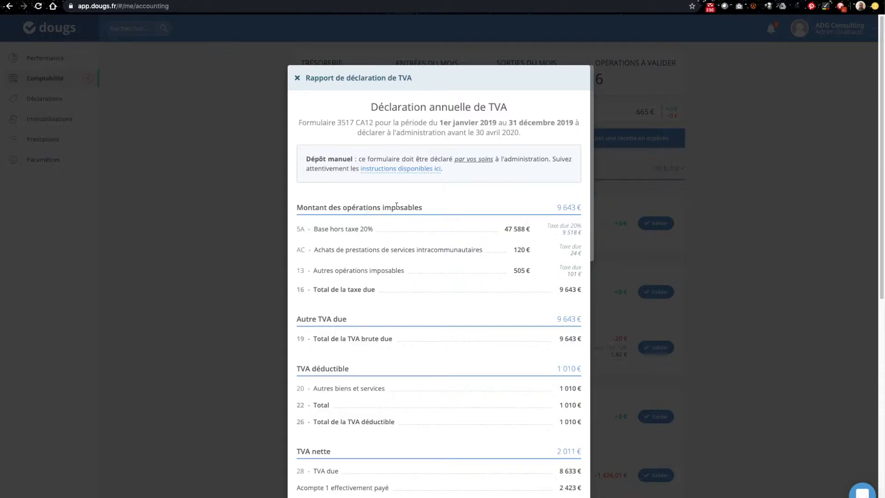
drag(316, 229, 385, 231)
click(386, 232)
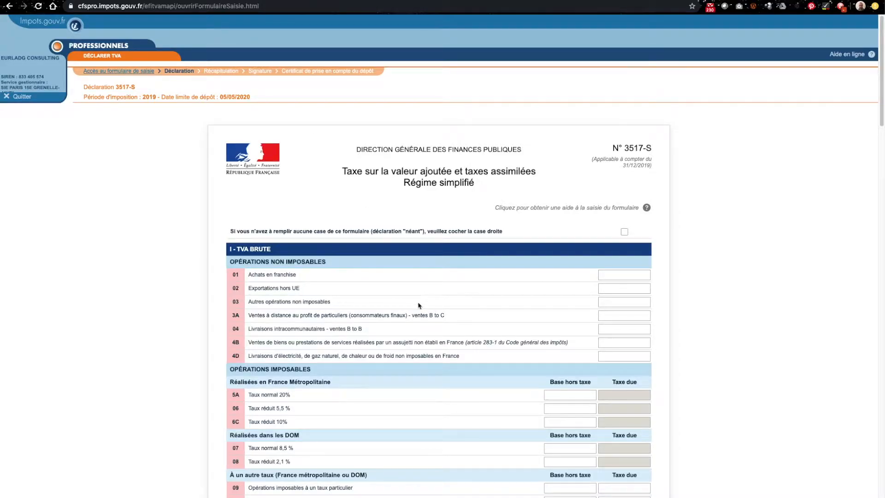
scroll(417, 306, down, 1)
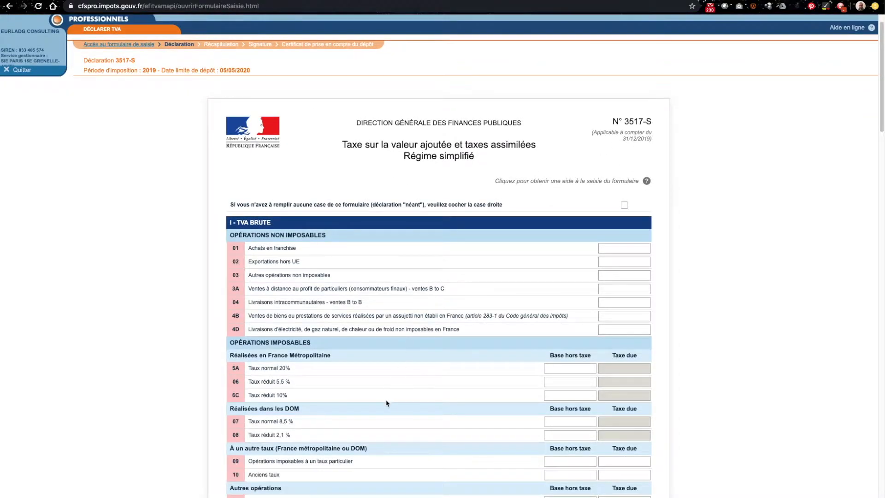
scroll(387, 403, down, 1)
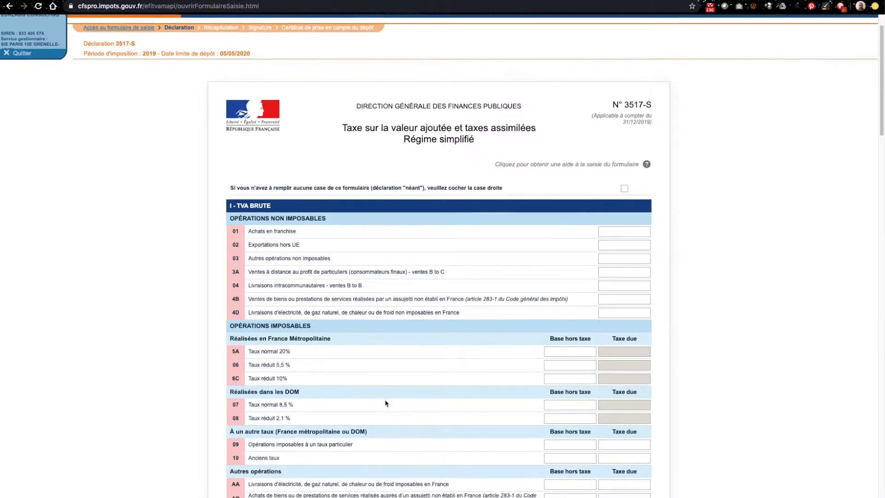
scroll(387, 404, down, 3)
scroll(386, 403, down, 8)
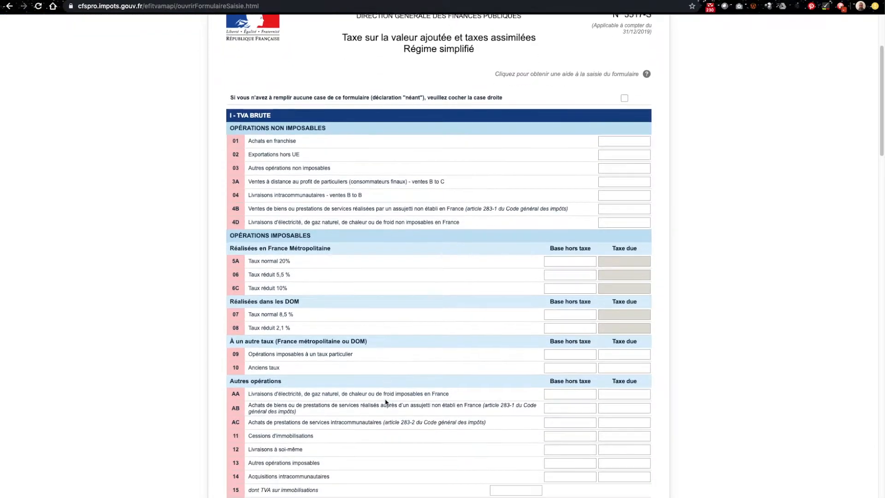
scroll(386, 403, down, 11)
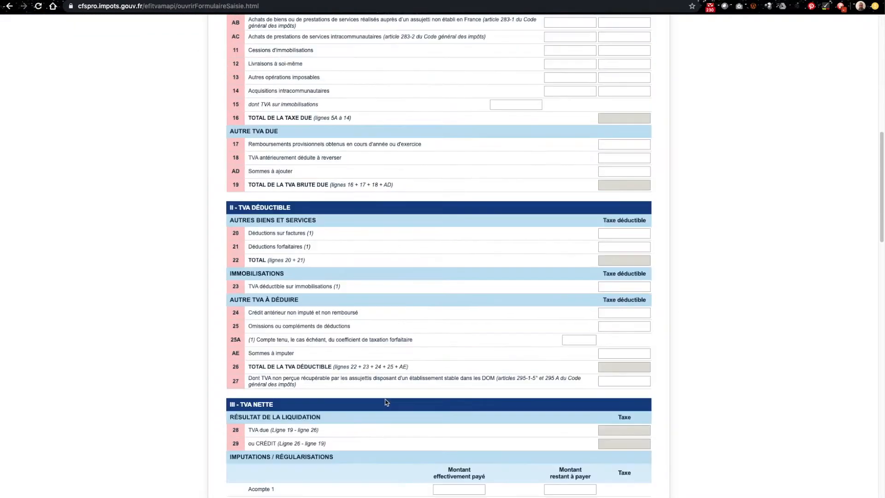
scroll(397, 357, up, 20)
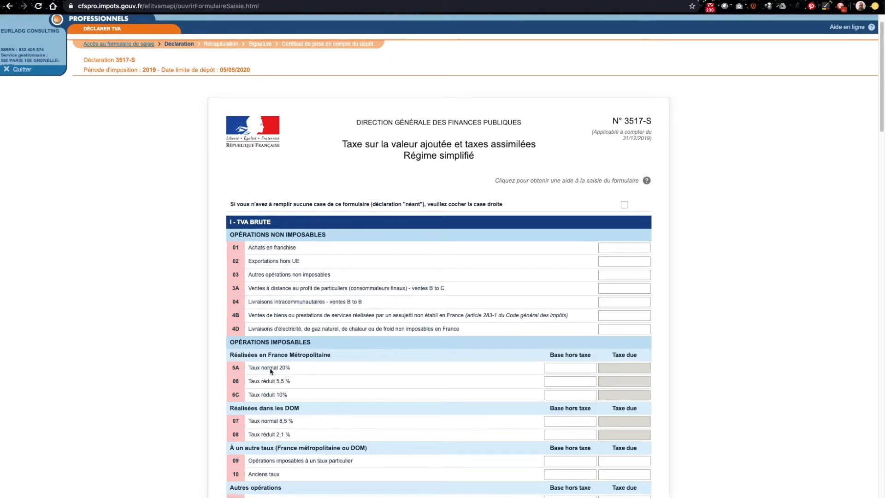
Step: Switch to the Dougs VAT report and examine line 5A, the manual filing notice and the amounts through the Récapitulation section
key(ctrl+Tab)
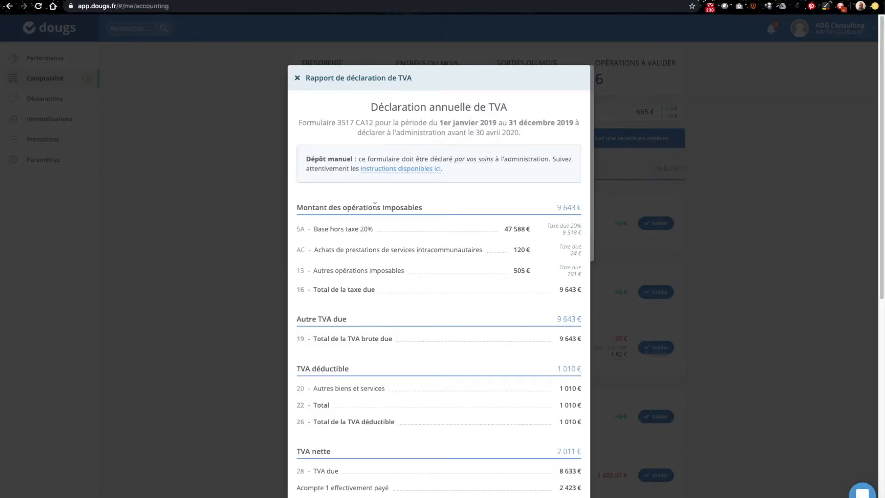
drag(297, 229, 324, 229)
click(308, 237)
click(369, 230)
drag(504, 228, 530, 232)
click(531, 231)
scroll(522, 261, down, 1)
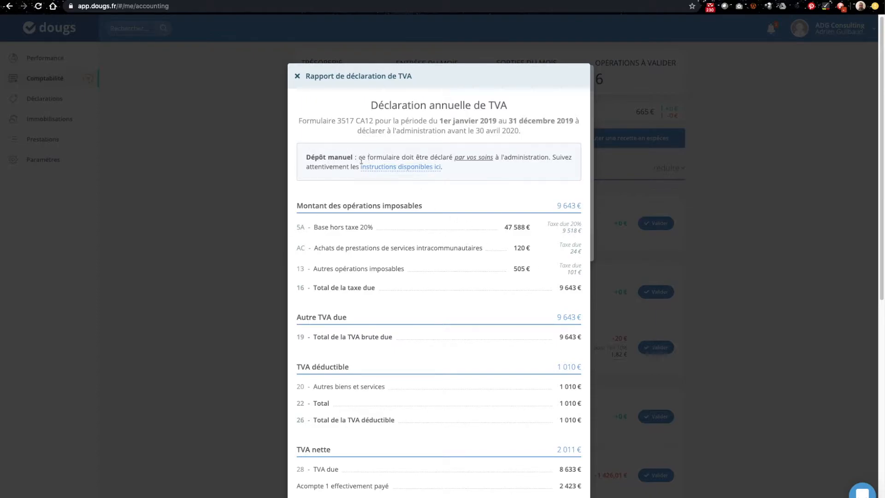
drag(360, 157, 554, 173)
click(554, 173)
scroll(390, 209, down, 2)
scroll(390, 210, down, 5)
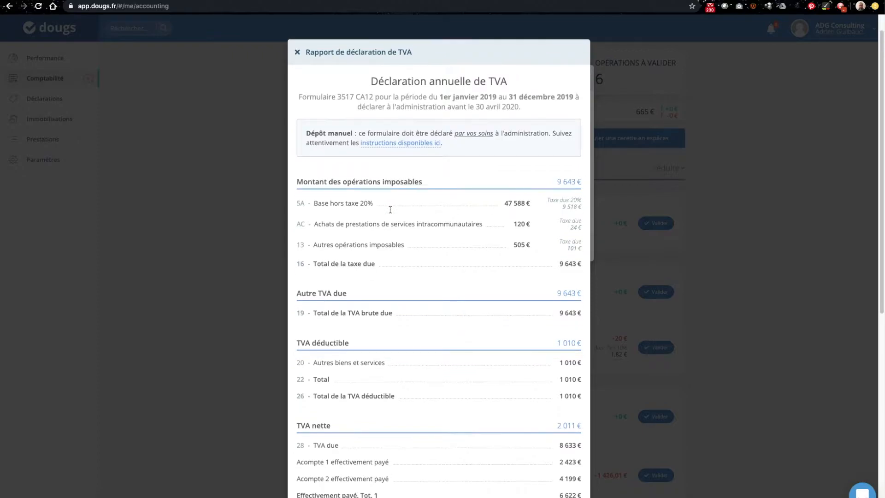
scroll(390, 210, down, 2)
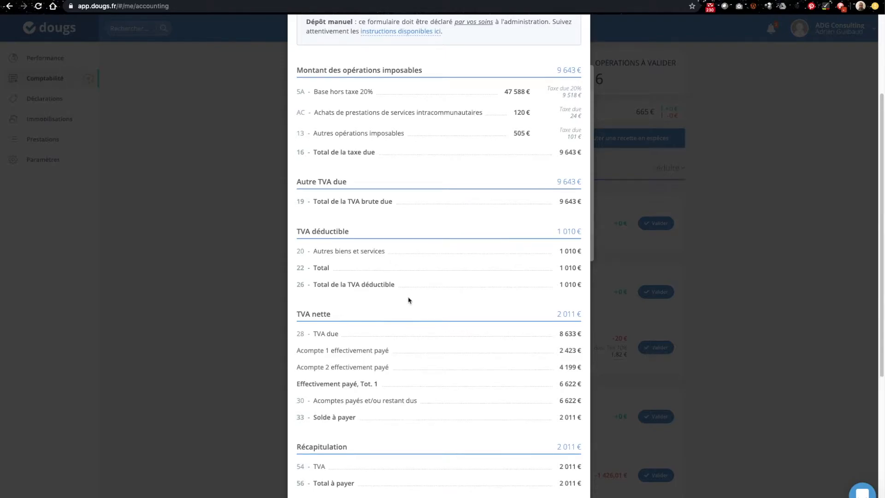
scroll(409, 300, down, 2)
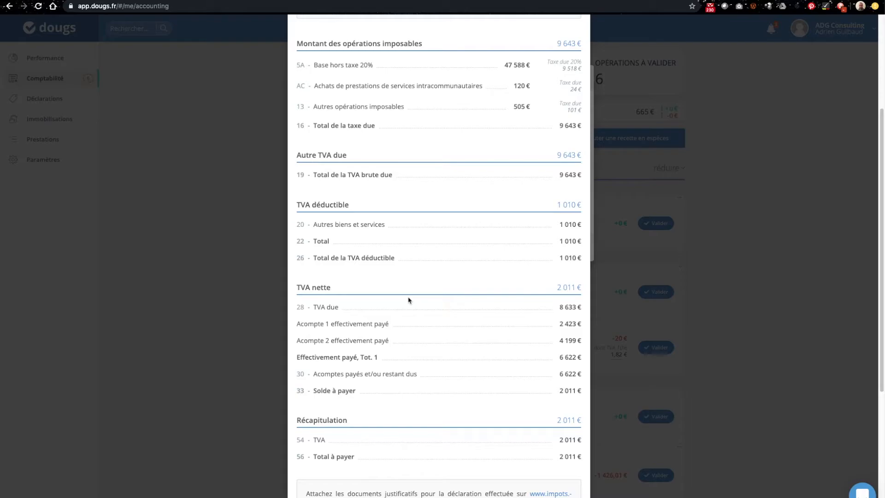
scroll(409, 299, up, 5)
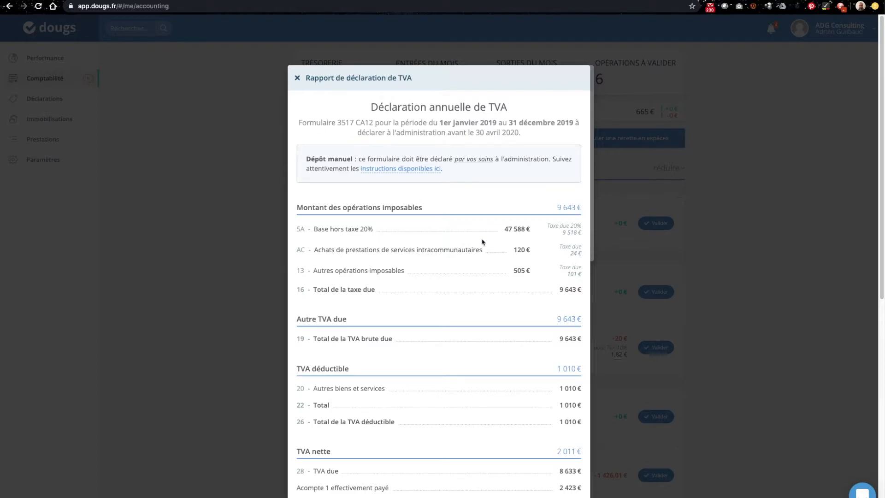
Step: Copy the report's line 5A amount into the impots.gouv.fr form, entering 47 588 as the Base hors taxe for Taux normal 20%
drag(505, 230, 530, 233)
click(527, 231)
click(225, 1)
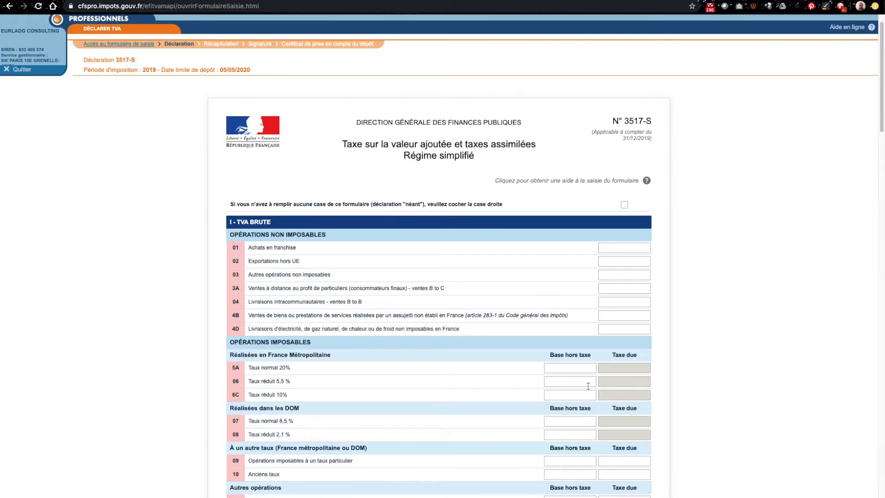
click(547, 370)
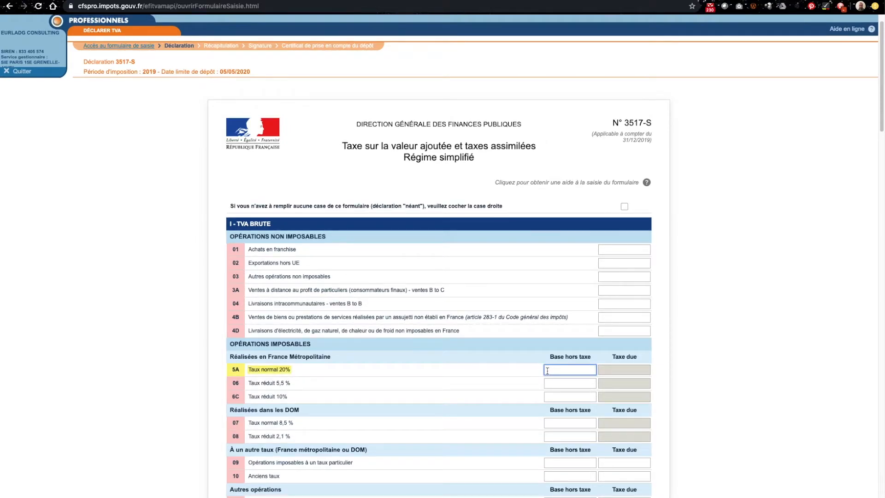
text(47 588)
key(Tab)
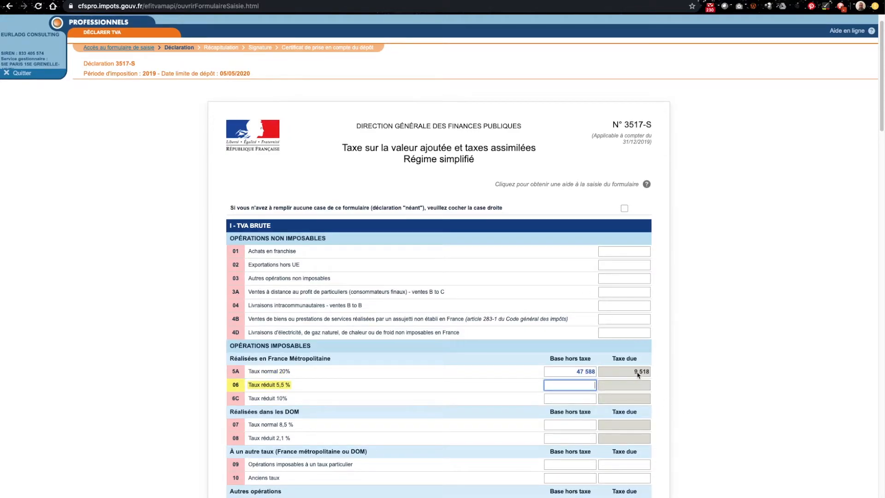
Step: Enter 120 as the Base hors taxe on line AC for intra-community service purchases, checking it against the Dougs report
key(ctrl+Tab)
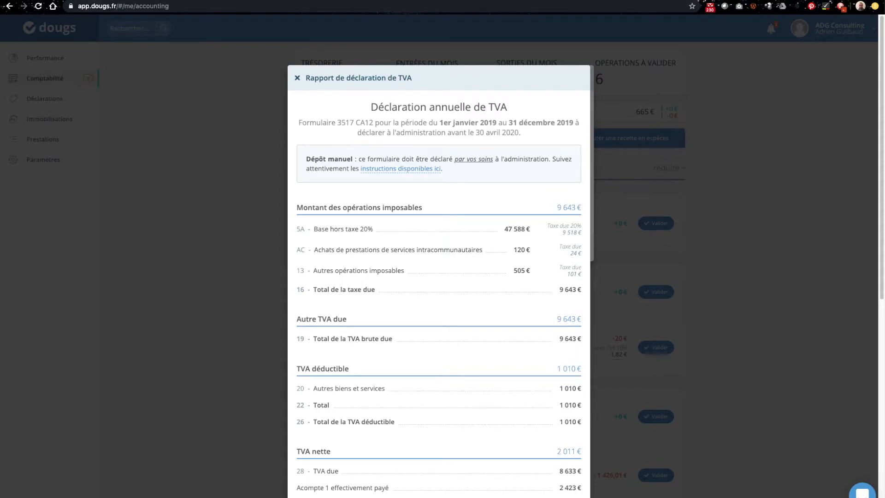
click(169, 0)
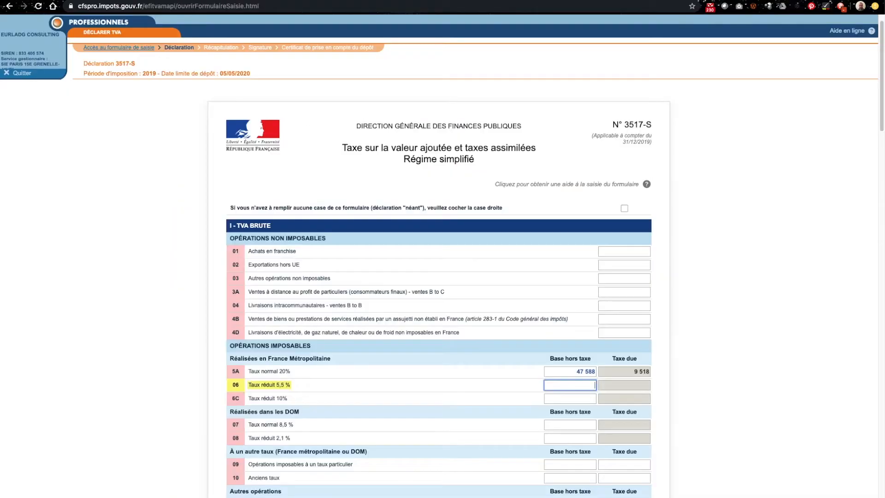
scroll(374, 351, down, 1)
scroll(374, 351, down, 5)
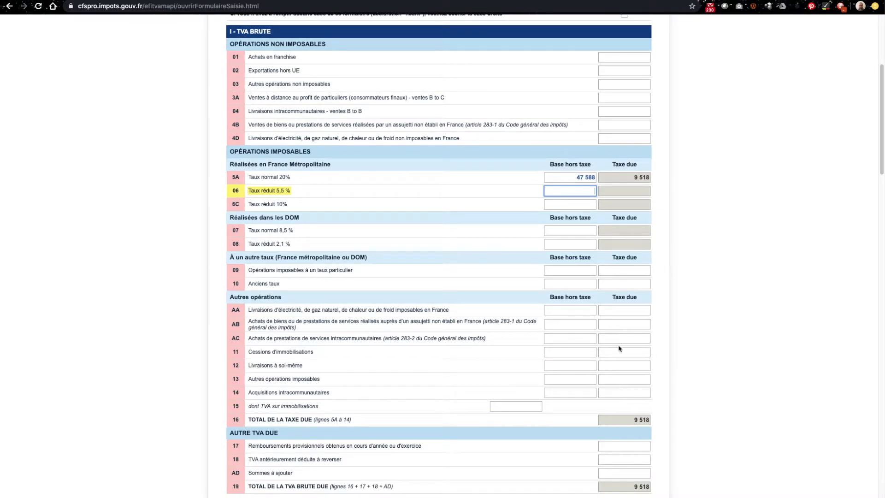
key(ctrl+Tab)
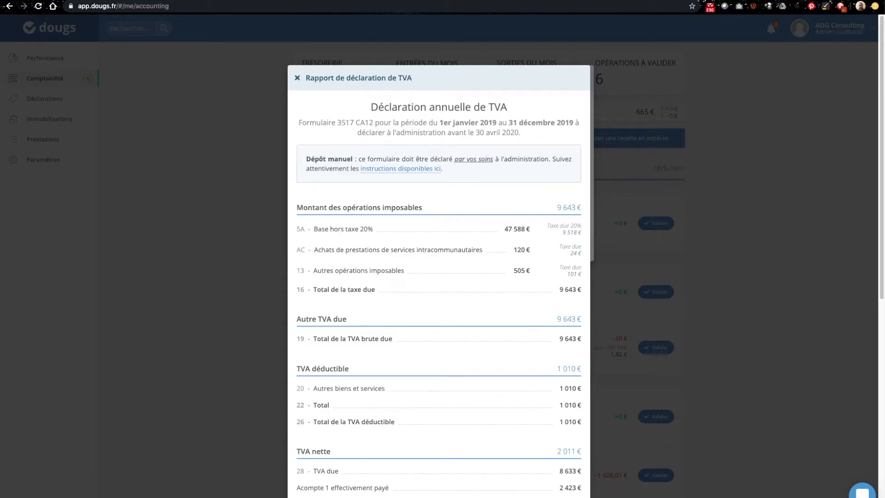
key(ctrl+shift+Tab)
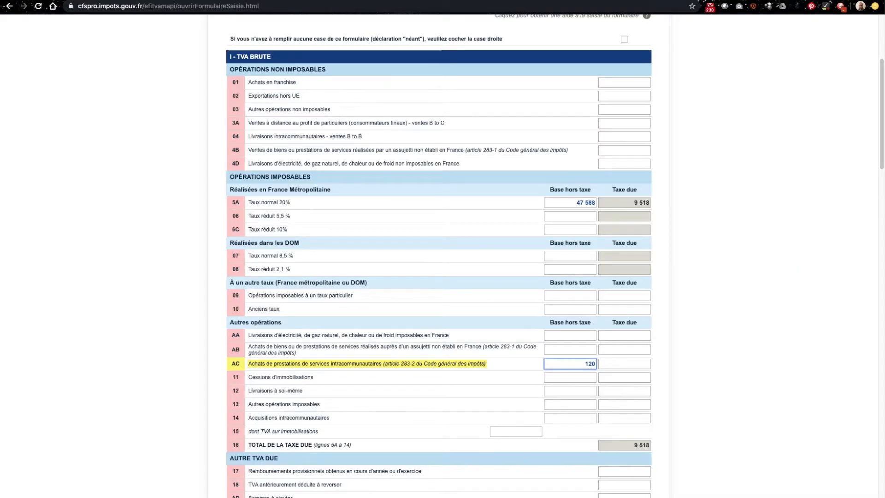
key(ctrl+Tab)
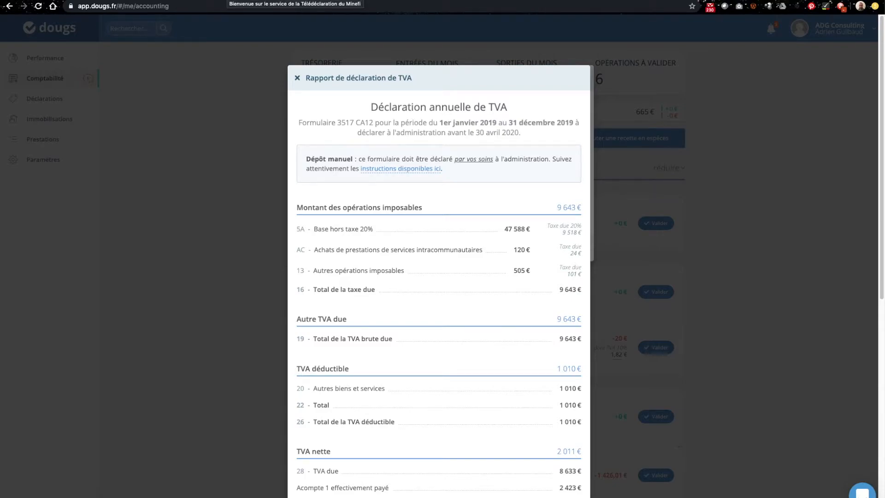
Step: In the impots.gouv.fr form, enter 500 as the Base hors taxe on line 13, Autres opérations imposables
key(ctrl+shift+Tab)
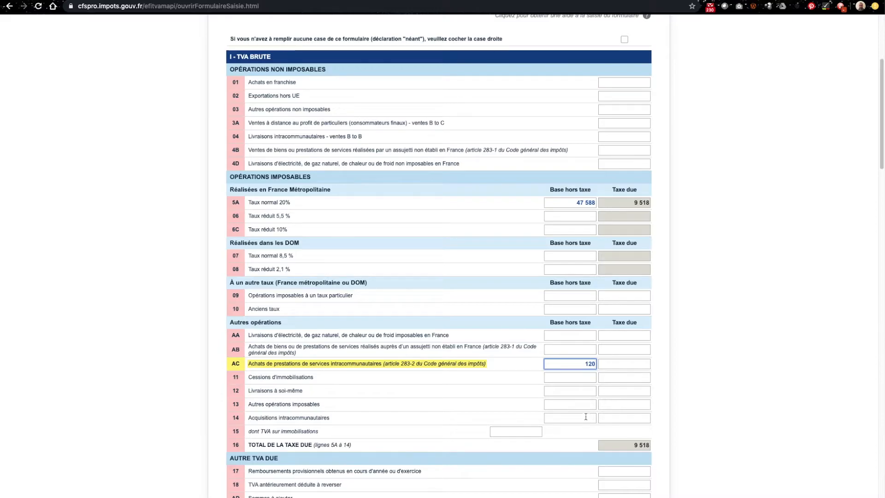
click(572, 404)
text(500)
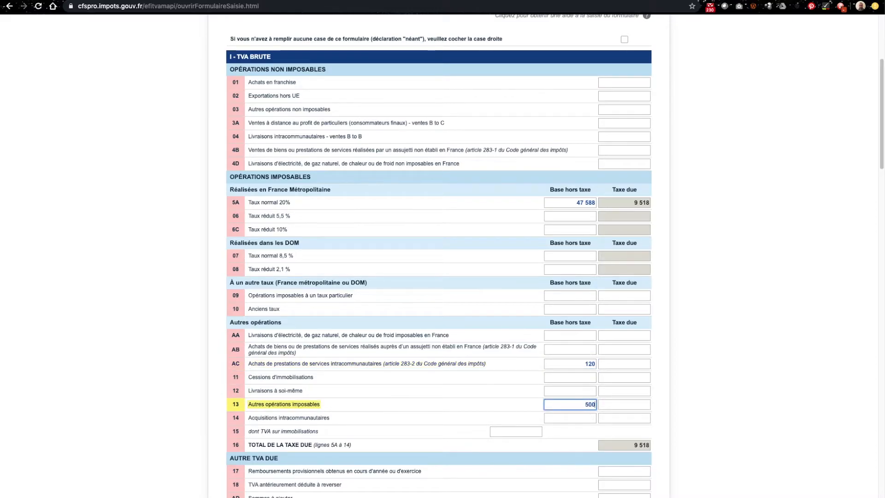
click(732, 346)
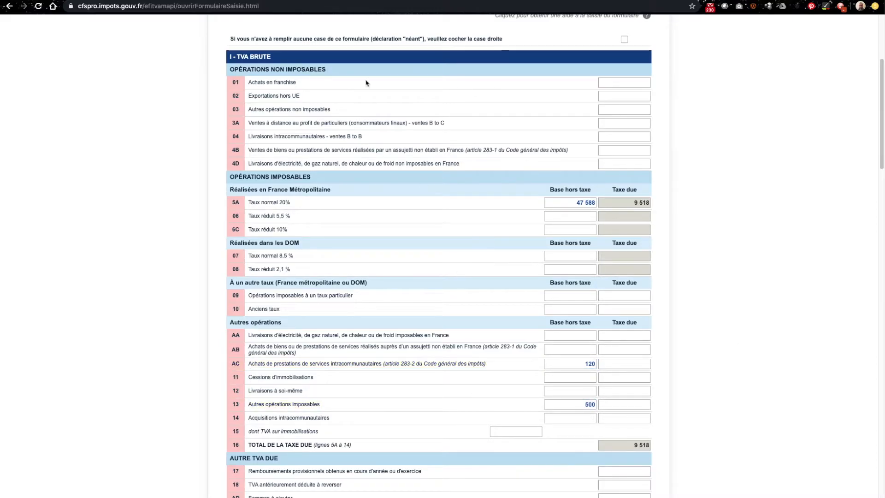
Step: Enter the Taxe due amounts from the Dougs report: 24 on line AC and 101 on line 13
key(ctrl+Tab)
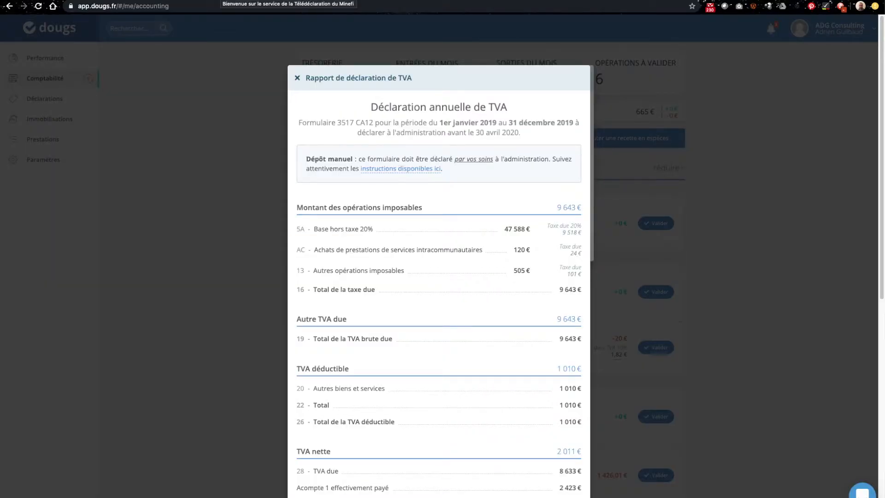
key(ctrl+Tab)
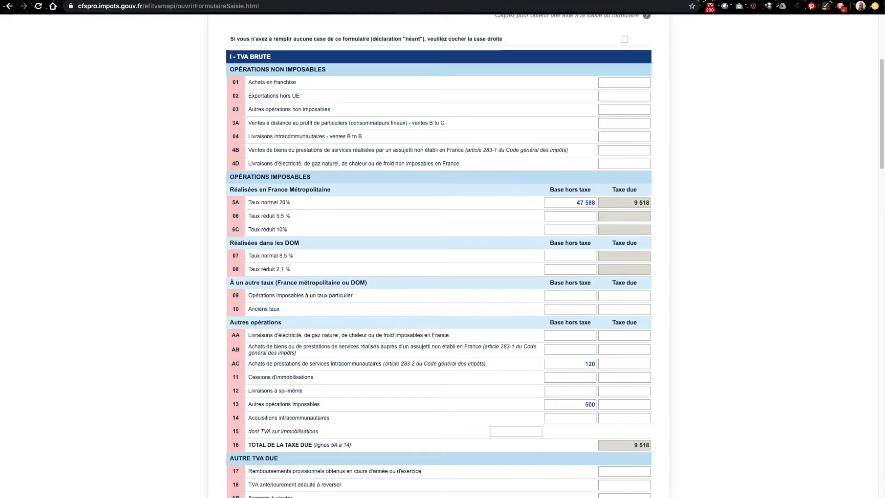
key(ctrl+Tab)
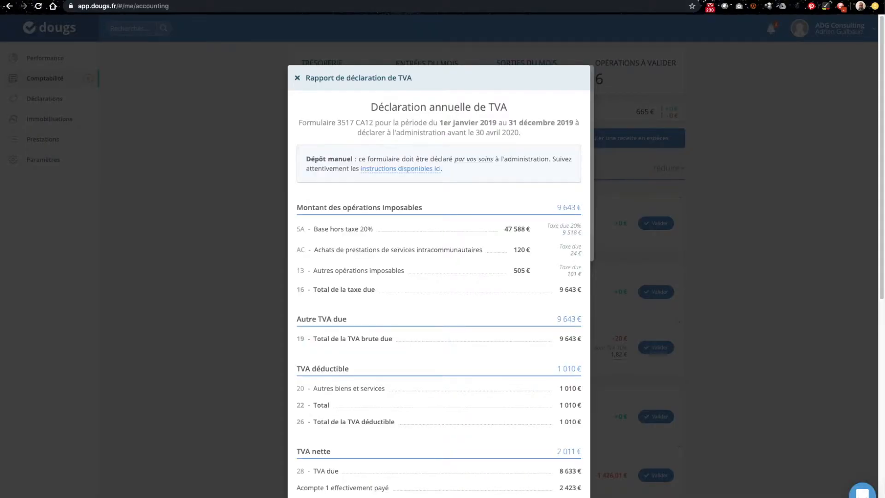
key(ctrl+Tab)
click(631, 364)
text(24)
click(613, 405)
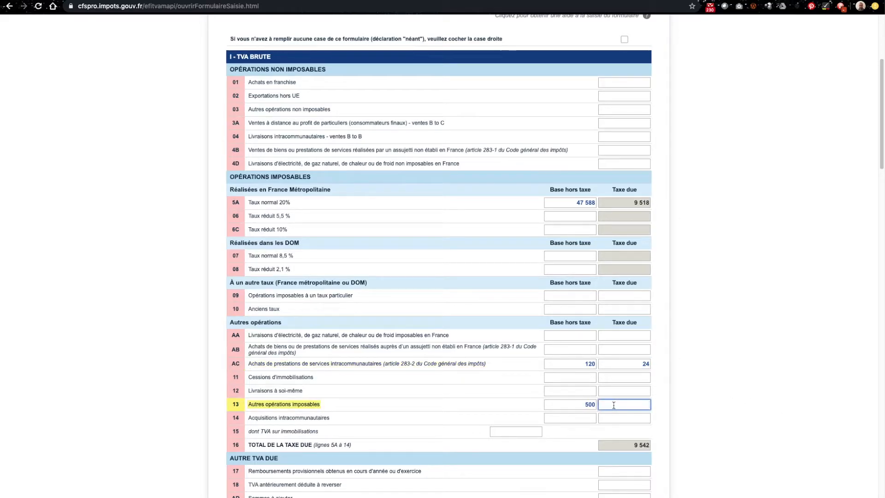
text(101)
click(694, 338)
Step: Compare the form's totals on lines 16 and 19 with the corresponding totals in the Dougs report
scroll(694, 337, up, 1)
scroll(694, 338, down, 4)
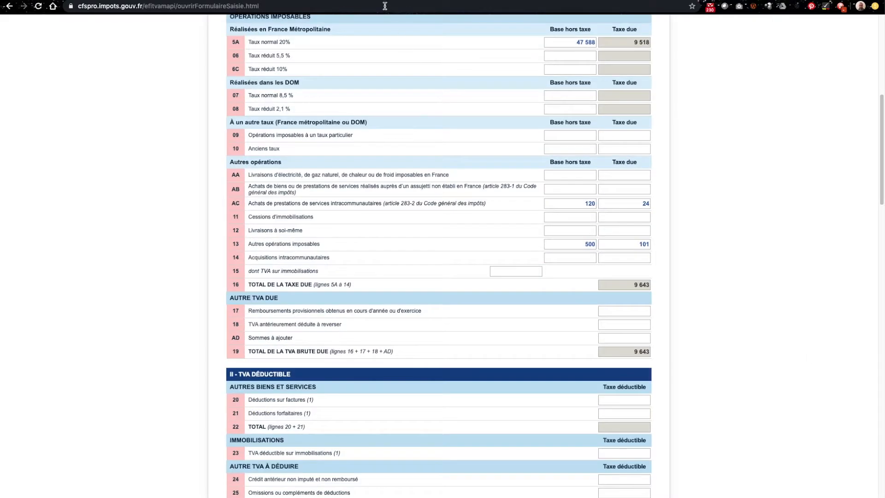
click(217, 0)
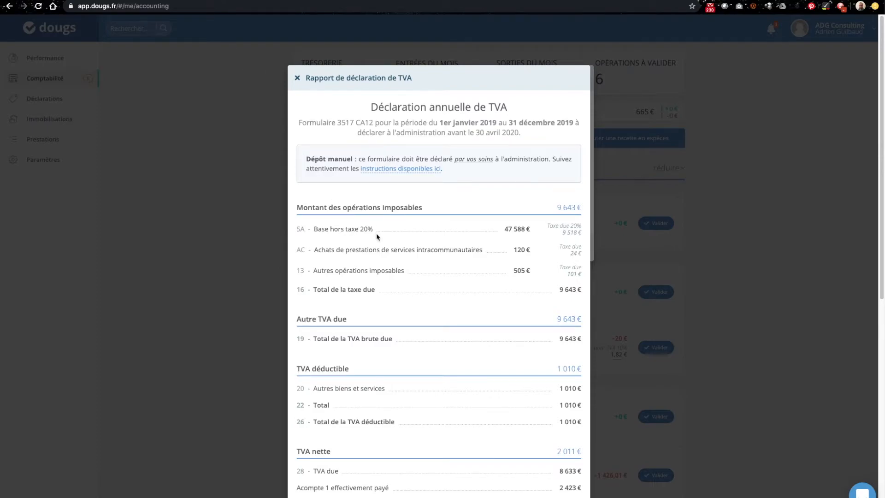
scroll(386, 290, down, 1)
scroll(386, 289, down, 2)
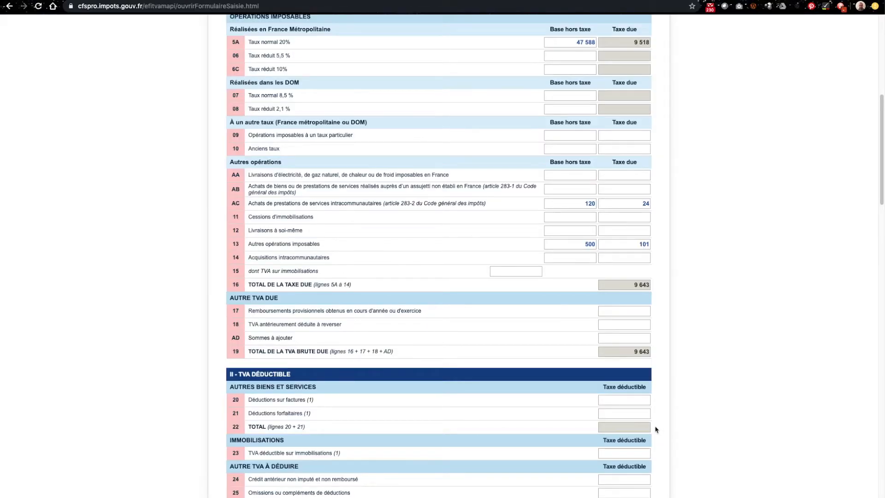
click(635, 353)
scroll(660, 416, down, 3)
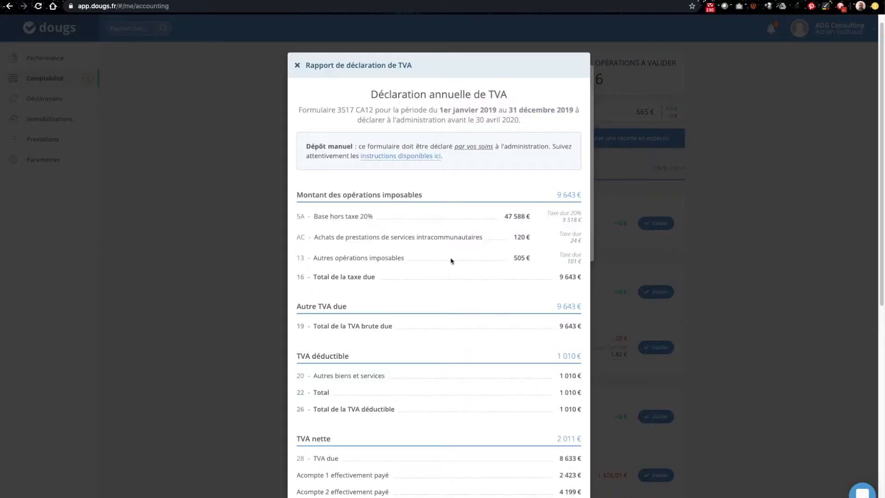
Step: Copy the Dougs report's line 20 amount into the form, entering 1 010 as the Taxe déductible for Déductions sur factures
scroll(454, 262, down, 1)
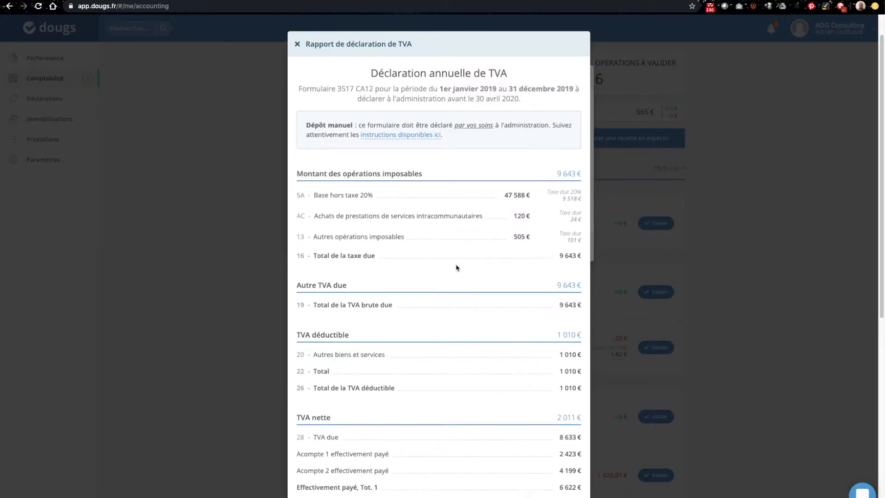
scroll(457, 268, down, 3)
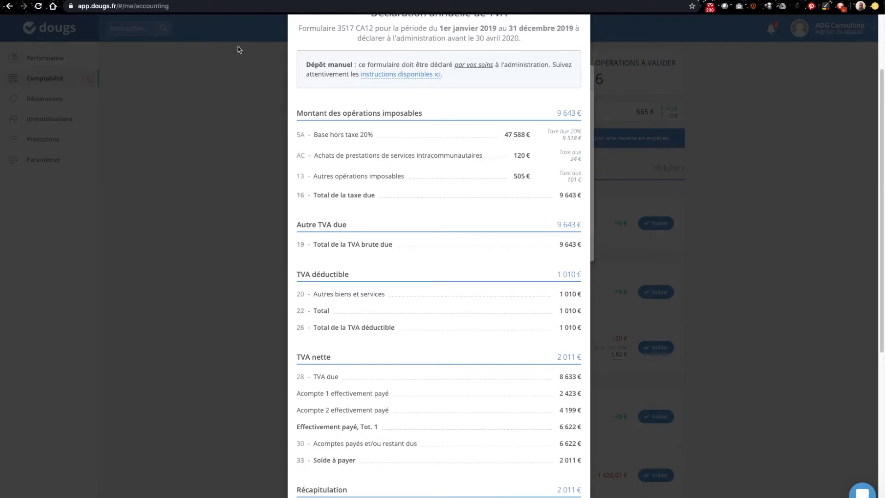
click(220, 1)
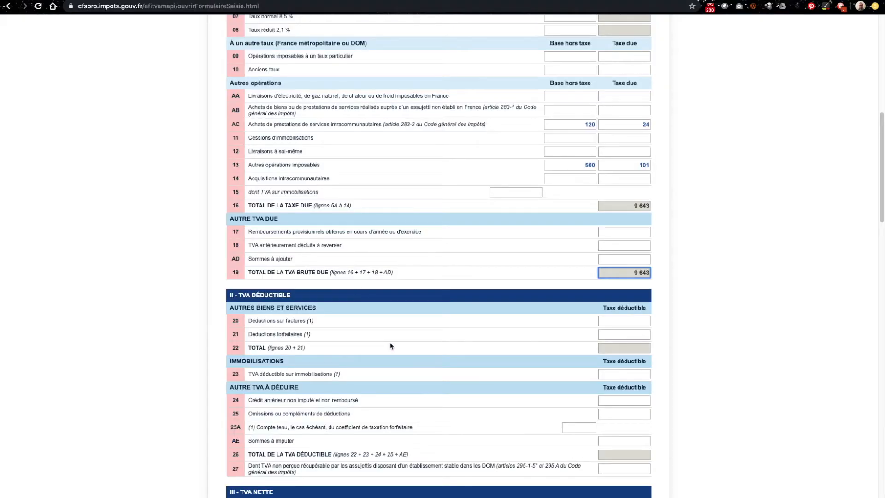
click(610, 321)
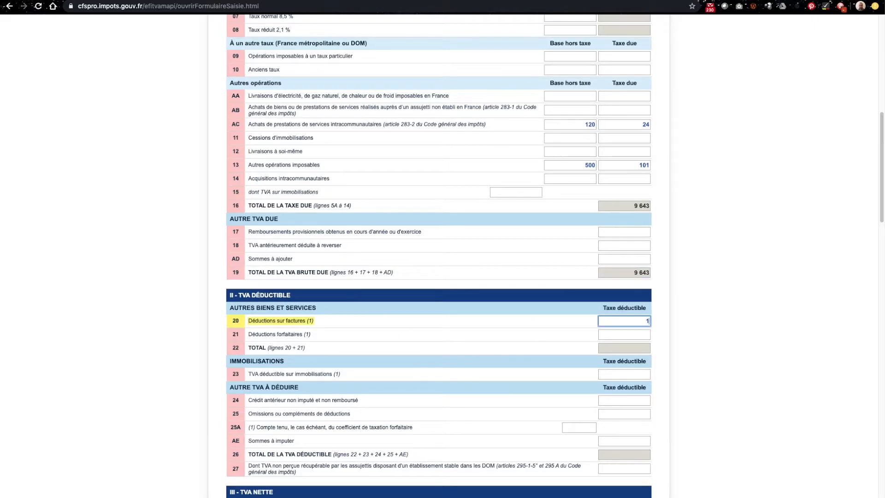
text(1 010)
click(730, 338)
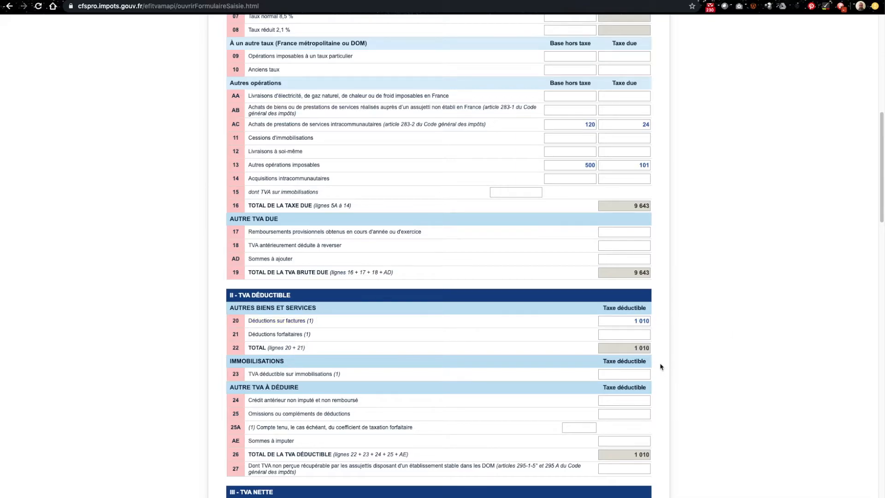
Step: Check the form's totals on lines 16, 19, 22 and 26 and TVA due on line 28 against the Dougs report
scroll(657, 355, down, 1)
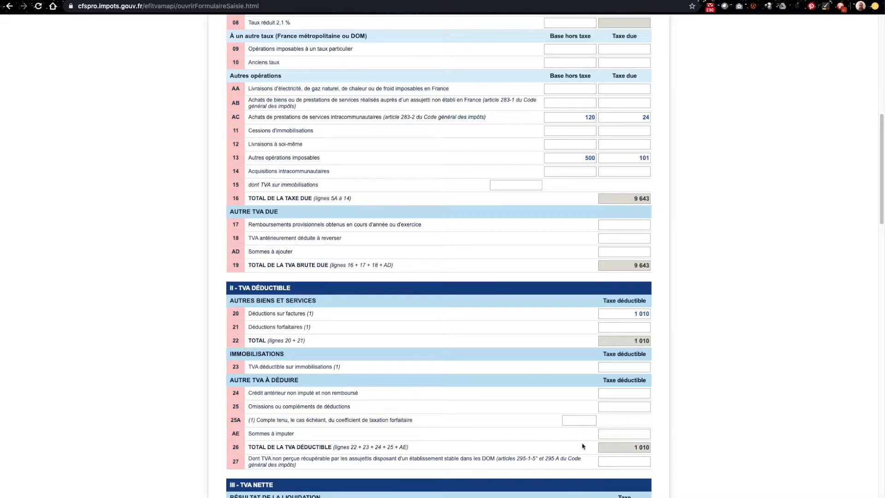
key(ctrl+Tab)
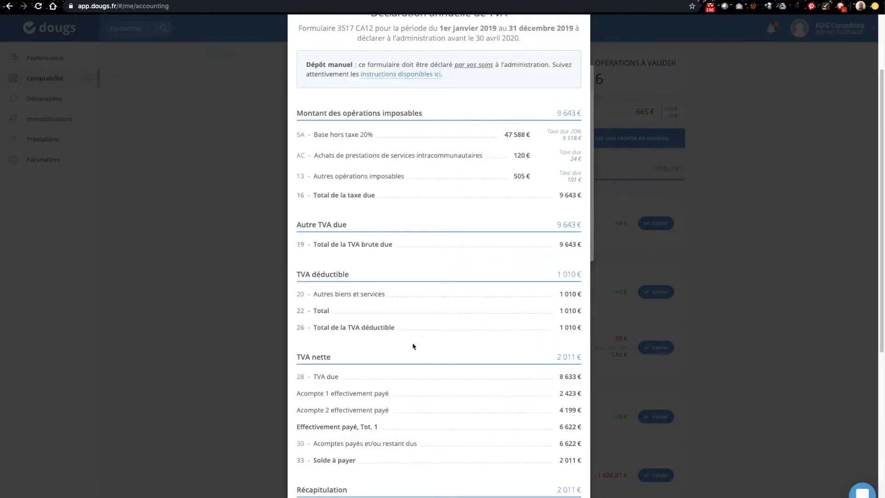
scroll(546, 346, up, 1)
scroll(546, 346, down, 3)
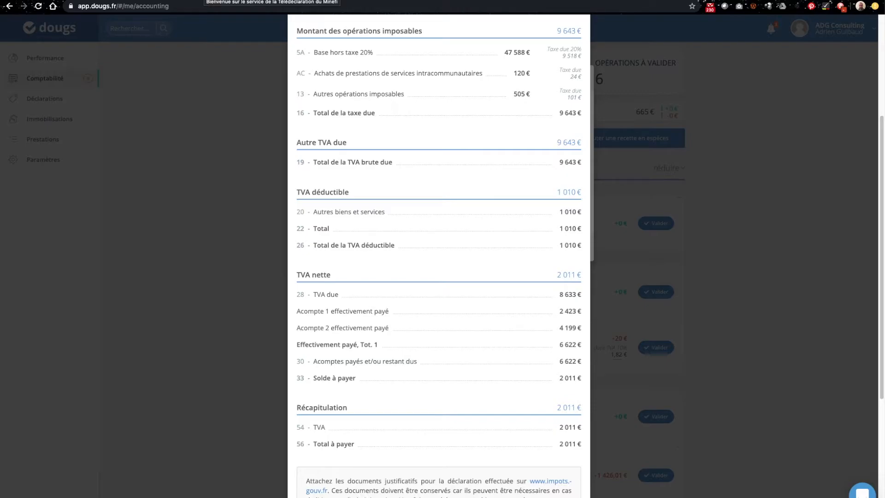
click(203, 0)
scroll(446, 305, down, 5)
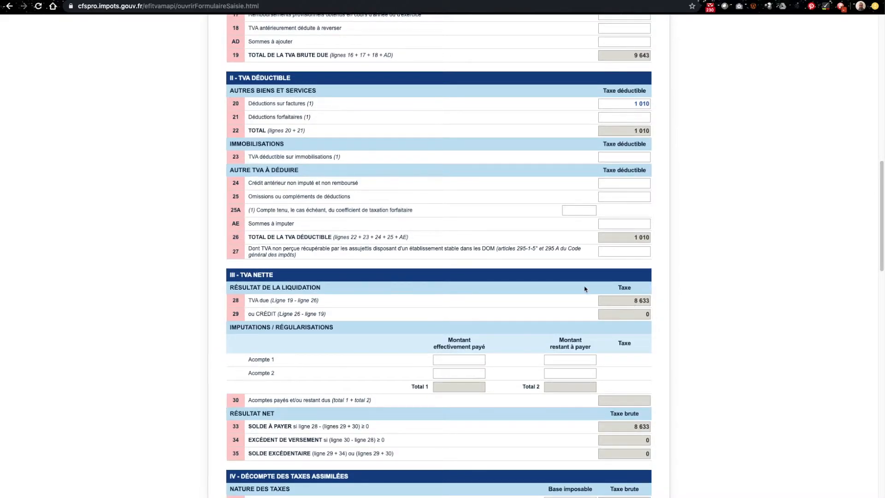
scroll(544, 284, up, 8)
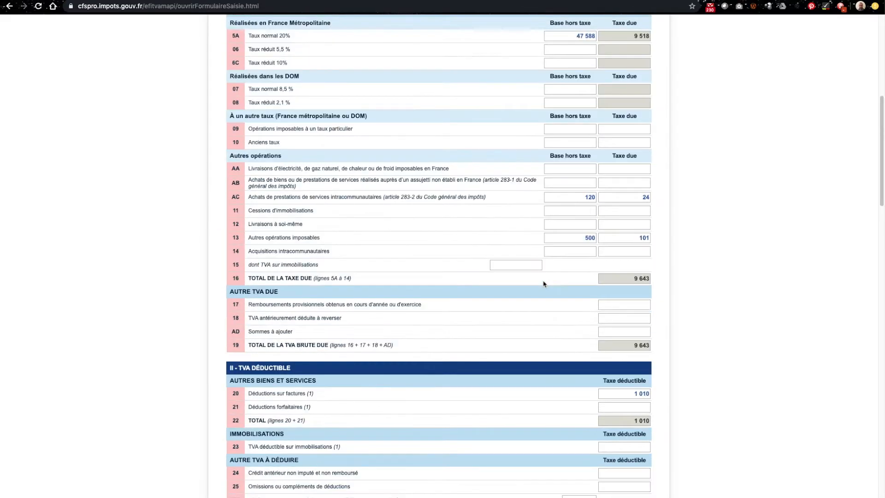
scroll(543, 284, up, 2)
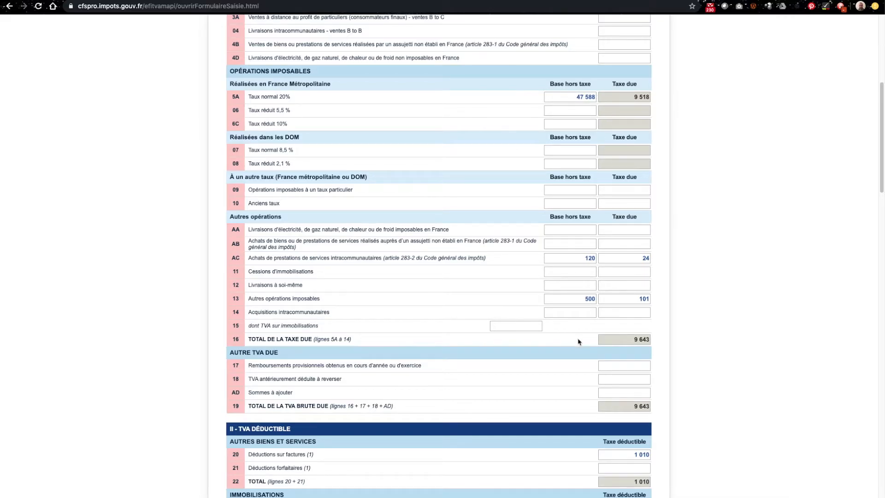
scroll(575, 362, down, 1)
scroll(574, 359, down, 7)
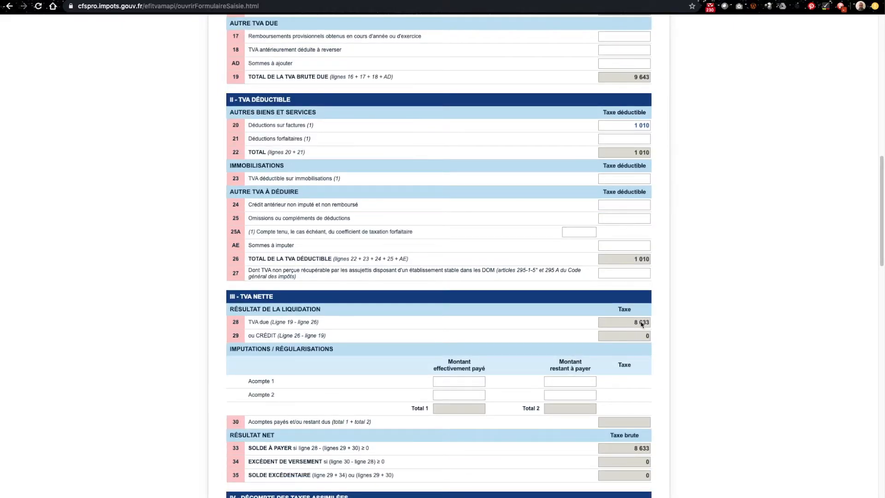
scroll(644, 320, down, 1)
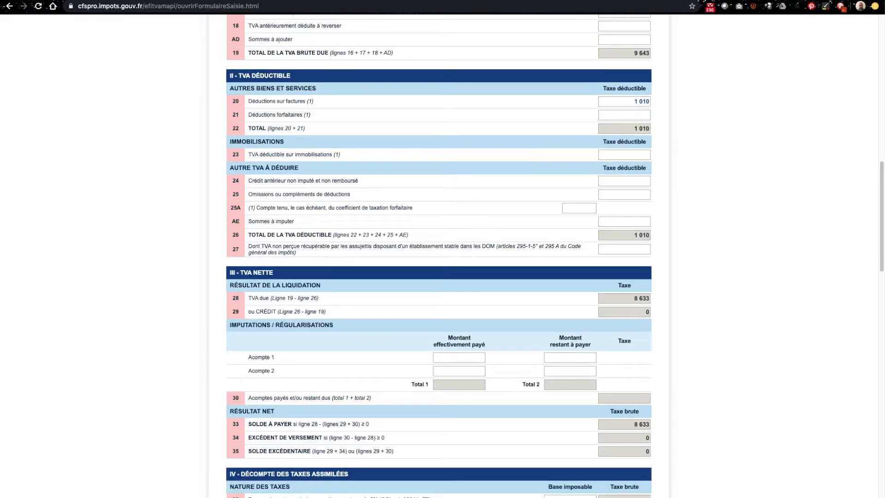
Step: In the TVA nette section of the form, enter 2423 as the Montant effectivement payé for Acompte 1, taken from the Dougs report
key(ctrl+shift+Tab)
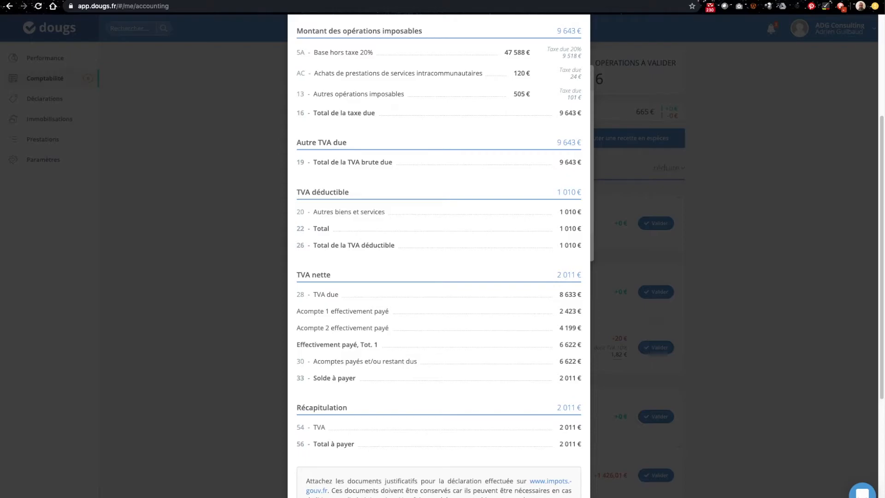
click(209, 0)
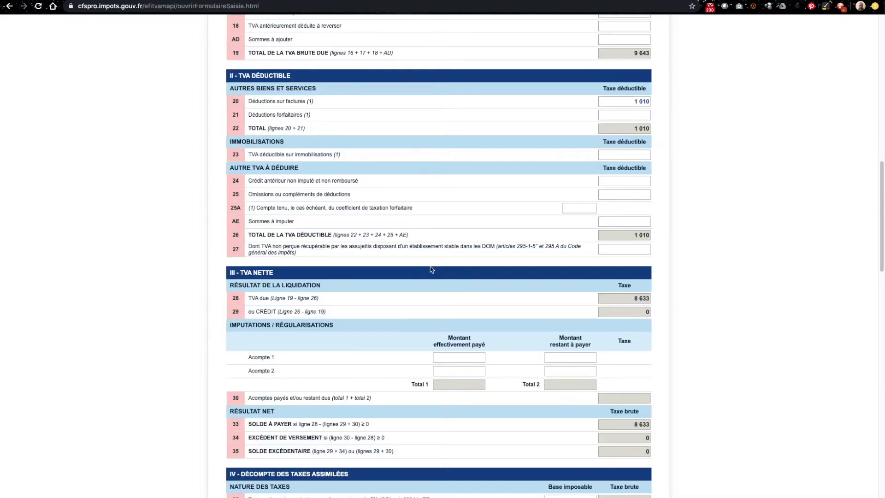
scroll(432, 270, down, 3)
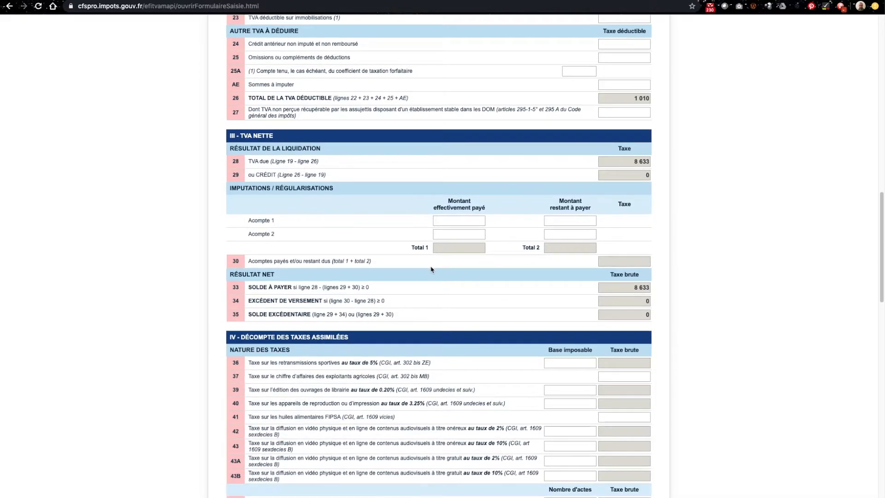
scroll(432, 270, down, 2)
scroll(431, 270, up, 4)
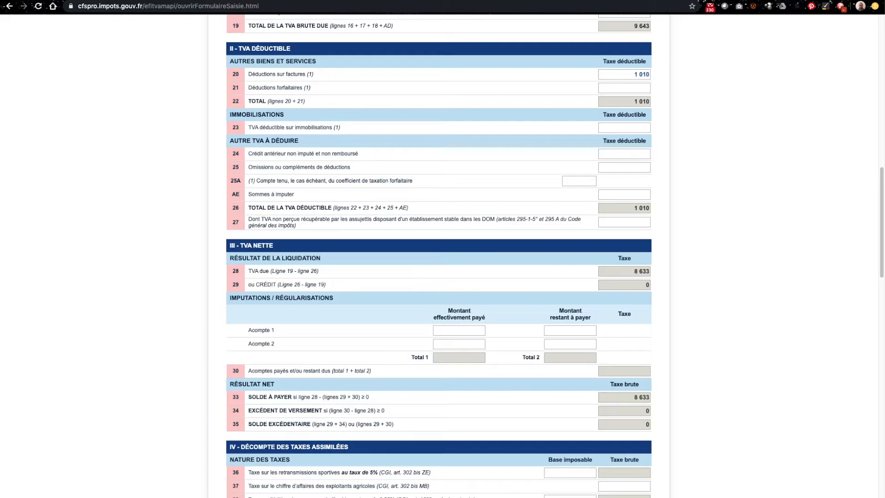
key(ctrl+Tab)
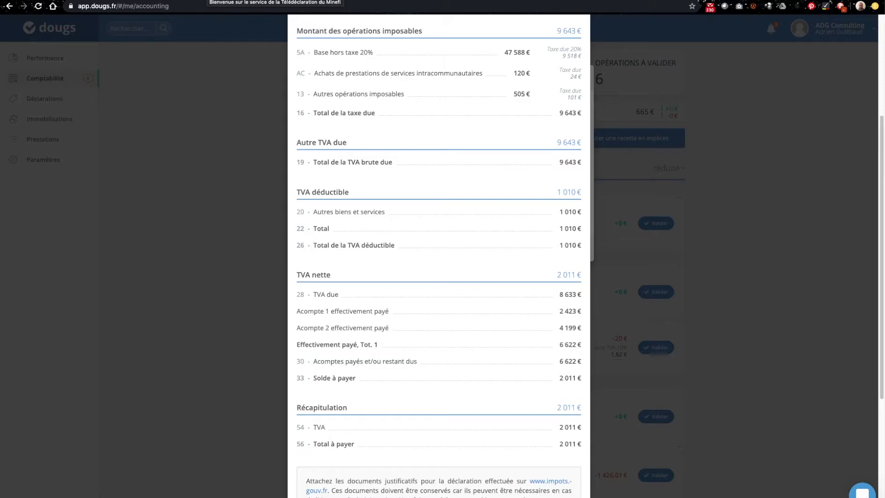
key(ctrl+Tab)
click(459, 329)
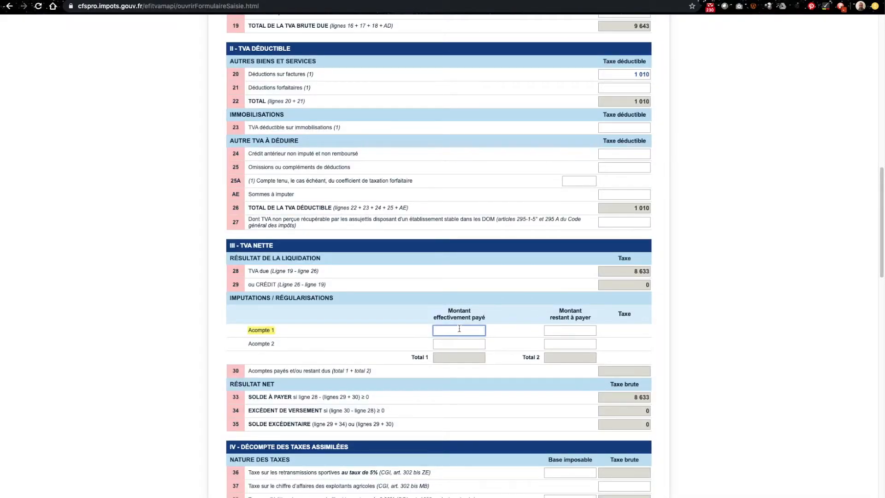
text(2423)
Step: Enter the Dougs report's second instalment, 4 199, as the Montant effectivement payé for Acompte 2
click(466, 343)
key(ctrl+Tab)
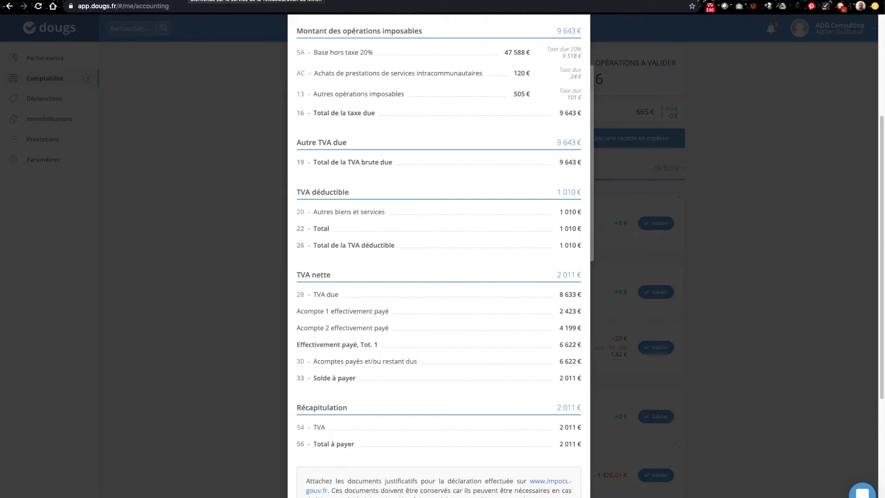
click(190, 0)
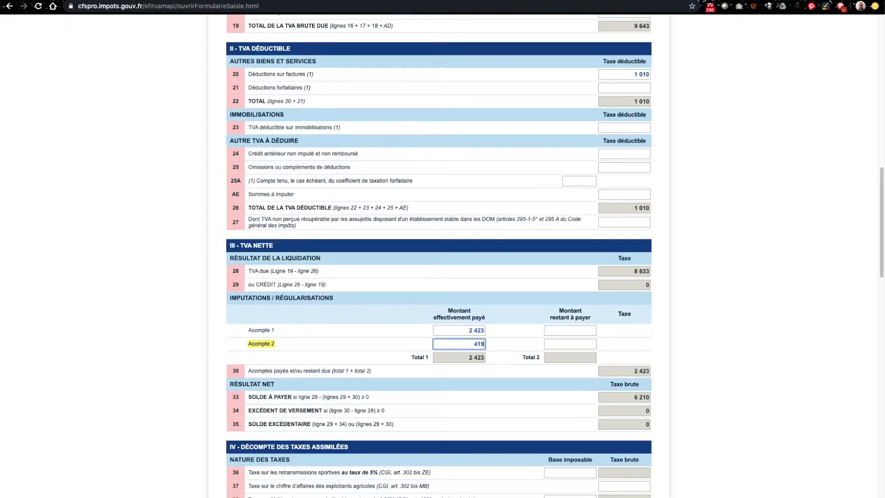
click(823, 381)
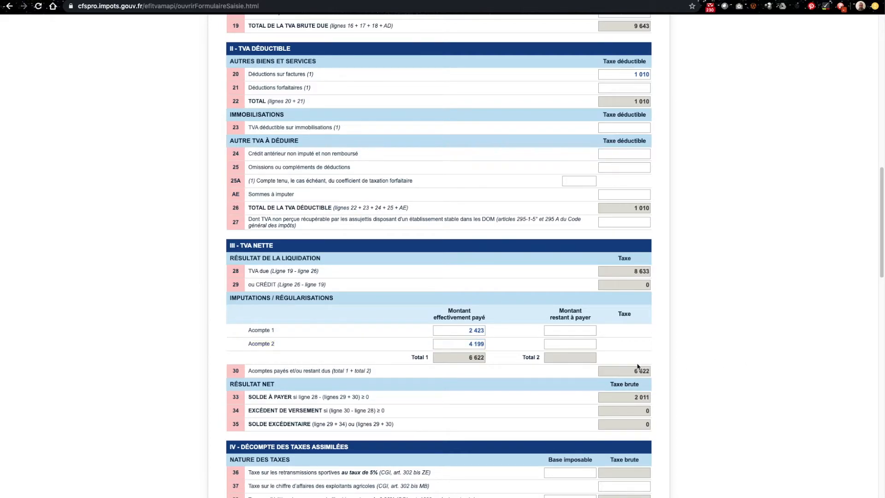
Step: Enter 0 as the Montant restant à payer for Acompte 1
click(584, 329)
text(0)
click(579, 343)
click(774, 322)
Step: Switch to the Dougs report and examine the Effectivement payé total, line 30 Acomptes and line 33 Solde à payer
click(283, 1)
drag(321, 344, 364, 345)
click(367, 346)
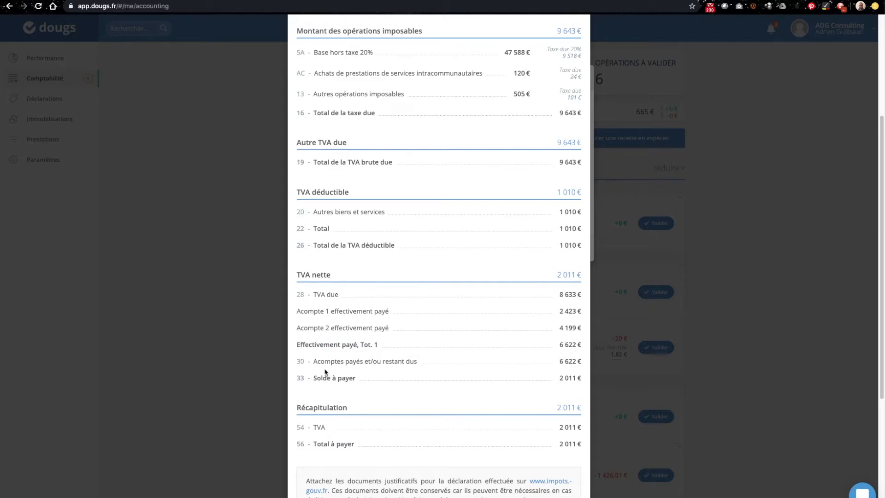
scroll(363, 372, up, 1)
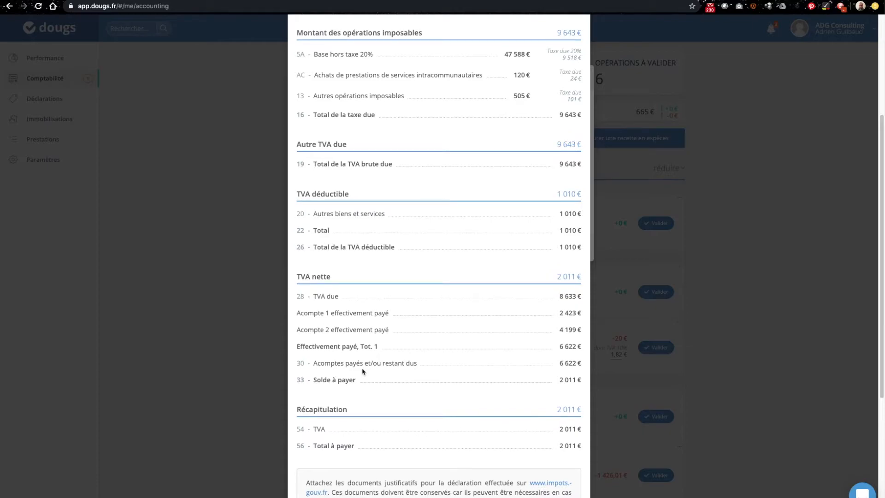
Step: Compare lines 33, 54 and 56 of the 3517-S form with the Solde à payer and Récapitulation amounts in the Dougs report
scroll(364, 372, down, 1)
key(ctrl+Tab)
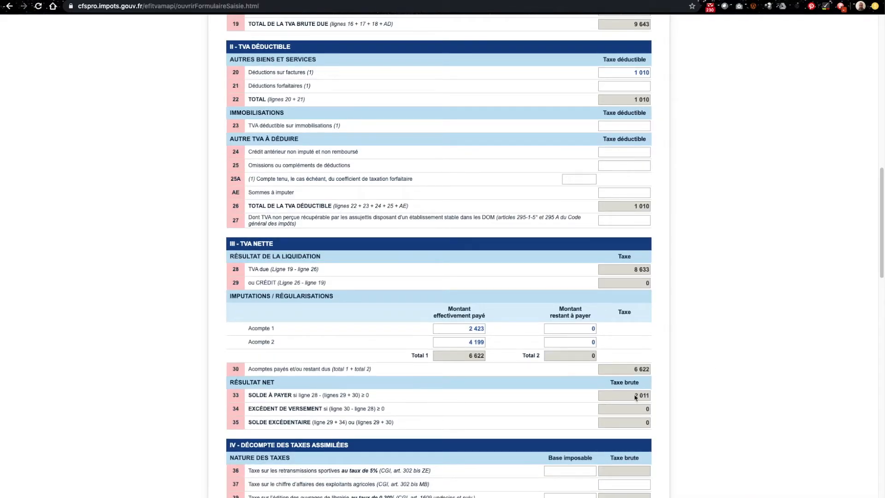
key(ctrl+shift+Tab)
scroll(591, 274, down, 5)
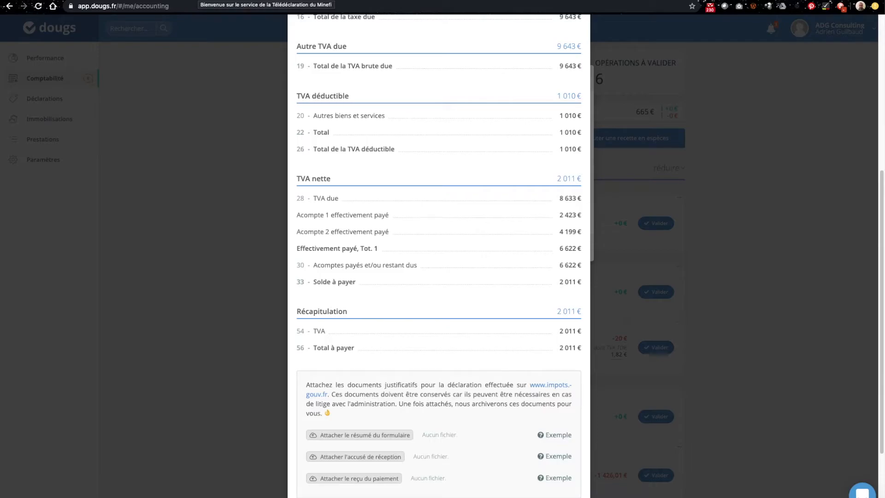
click(199, 1)
scroll(446, 292, down, 4)
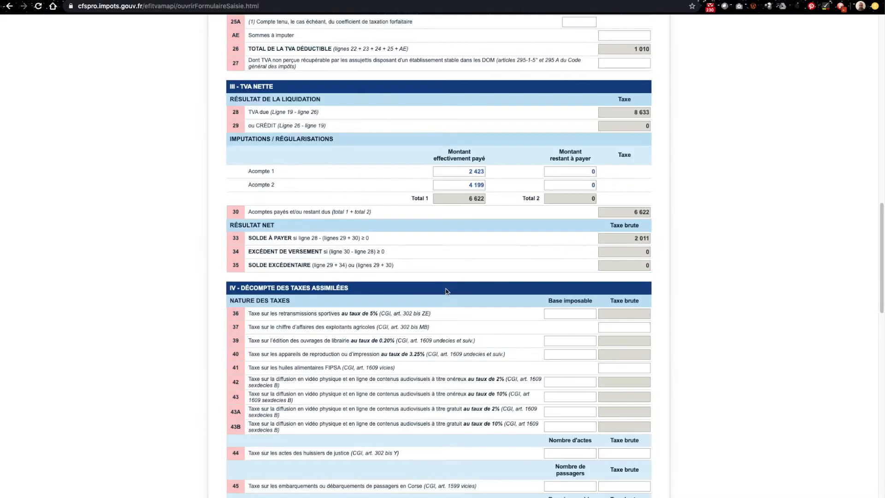
scroll(447, 292, down, 15)
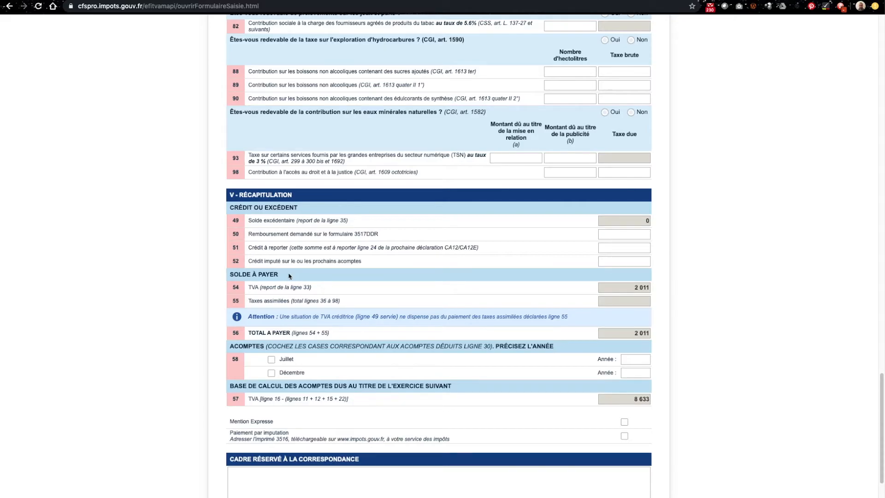
key(ctrl+shift+Tab)
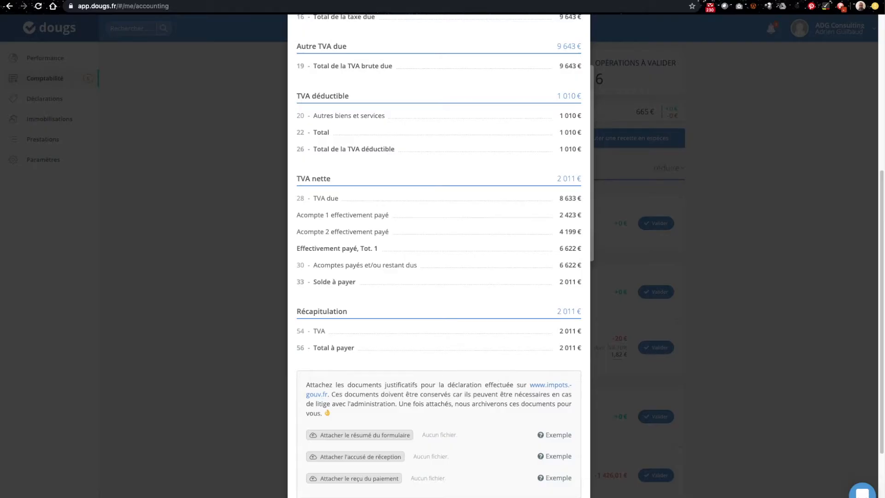
key(ctrl+Tab)
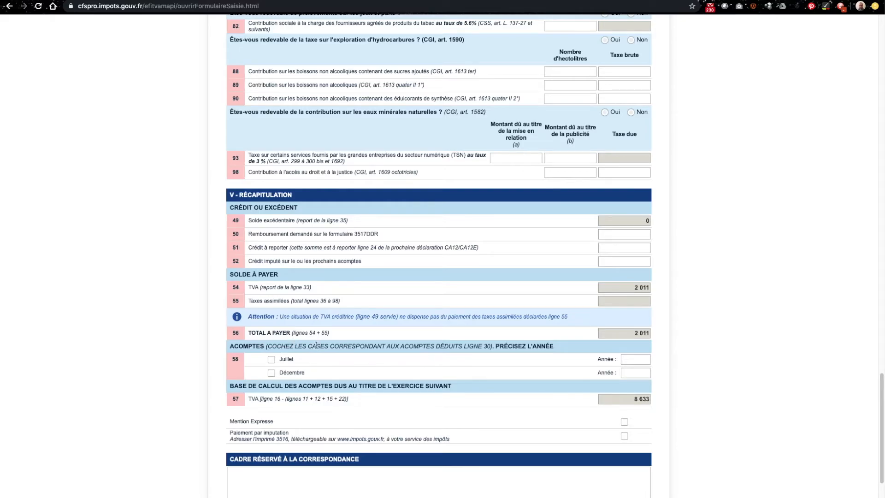
Step: Try to validate the declaration form and dismiss the alert
scroll(357, 343, down, 3)
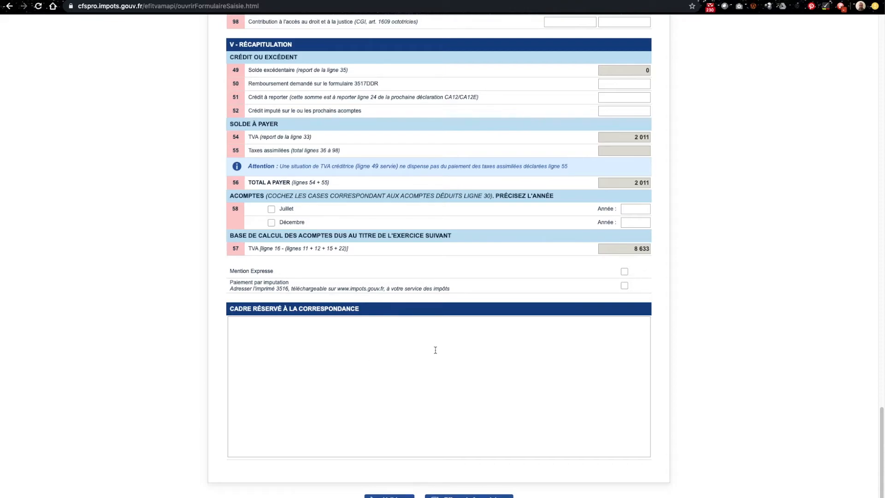
scroll(423, 368, up, 1)
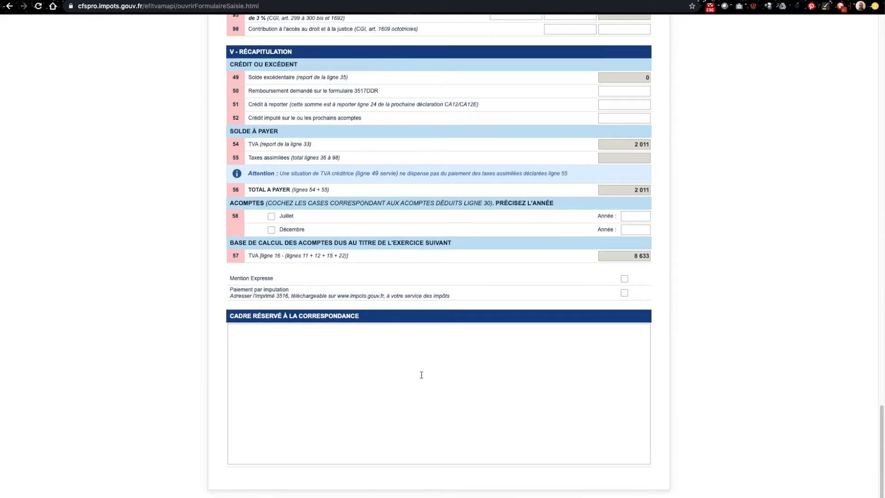
scroll(422, 375, down, 1)
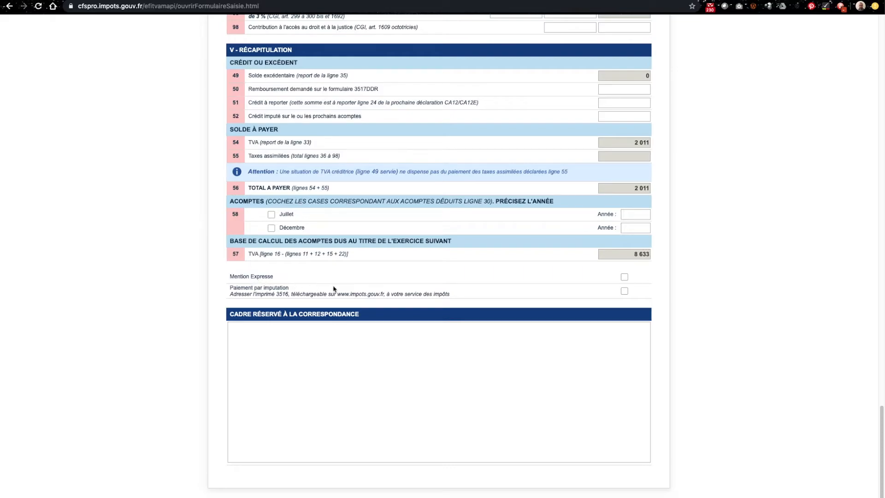
scroll(354, 345, down, 1)
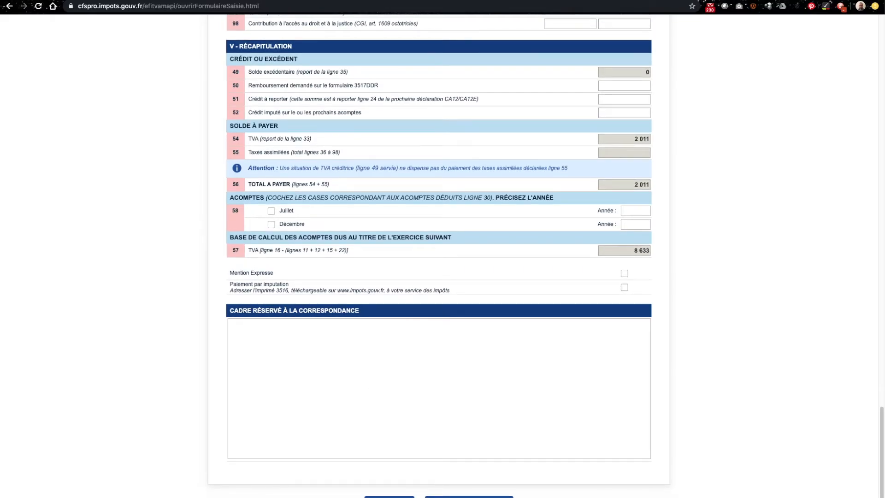
click(389, 497)
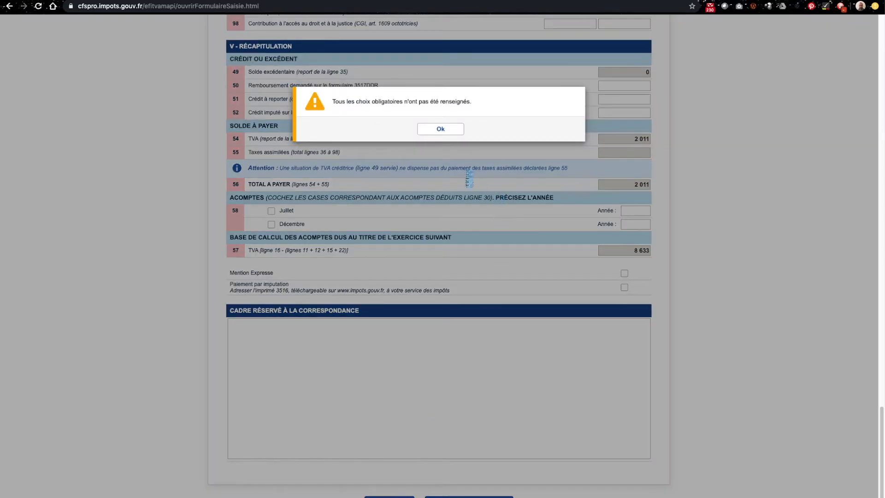
click(436, 130)
Step: Answer Non to the four questions on taxe sanitaire ou phytosanitaire, jeux et paris, exploration d'hydrocarbures and eaux minérales naturelles
scroll(443, 374, up, 4)
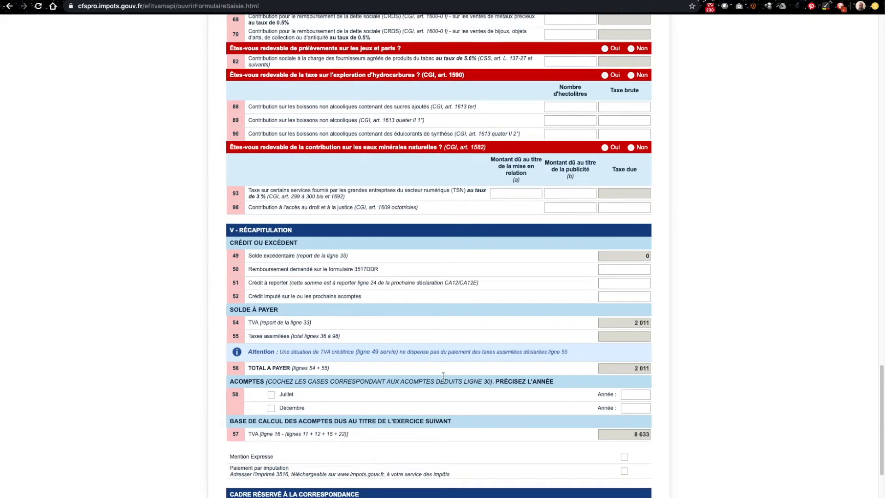
scroll(443, 375, up, 7)
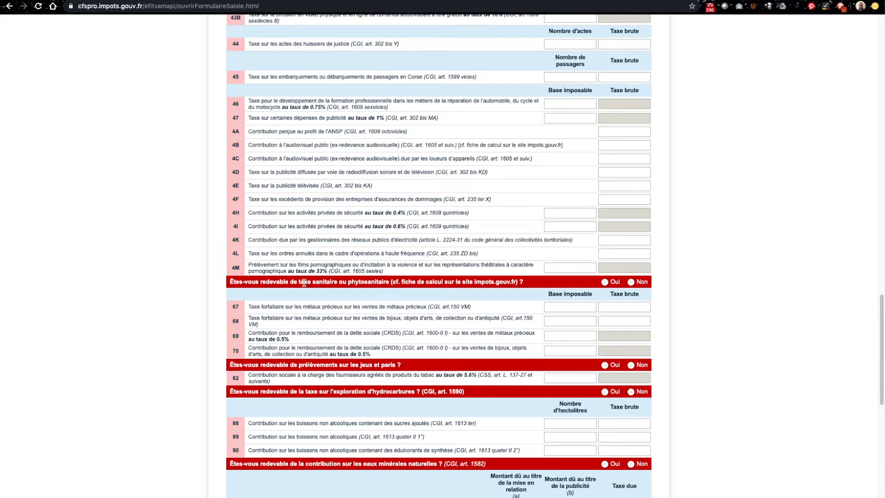
click(631, 283)
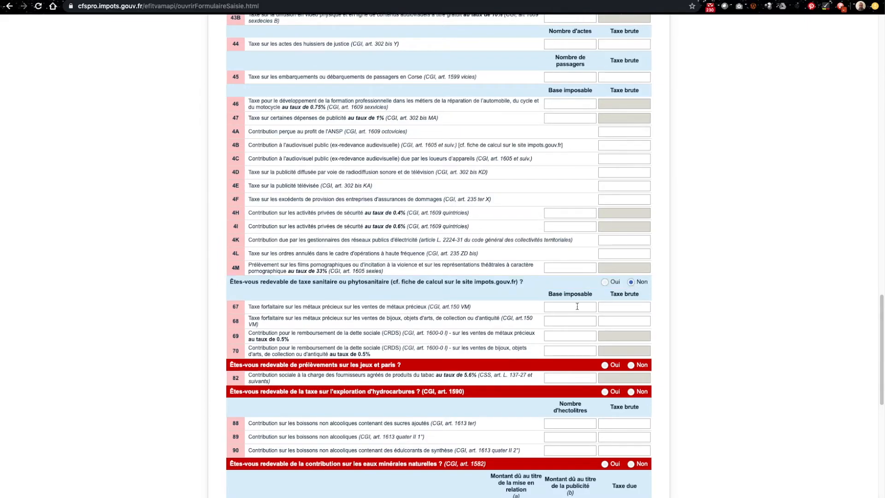
scroll(282, 394, down, 3)
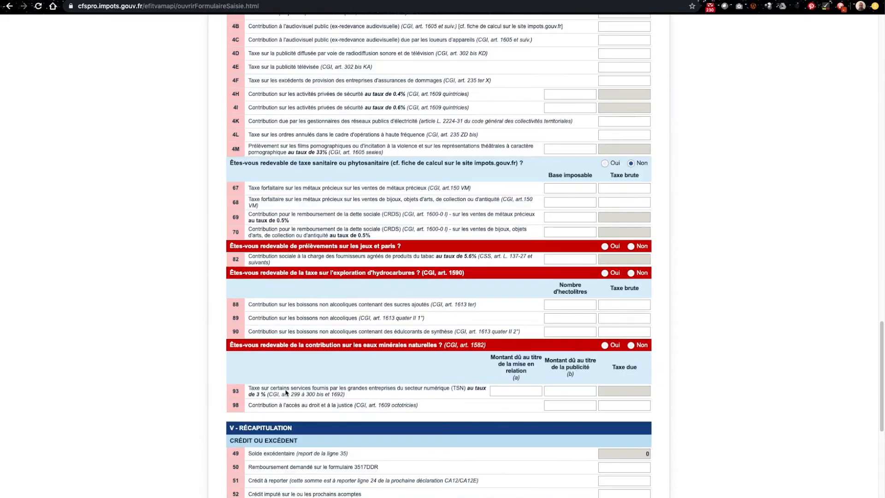
click(632, 246)
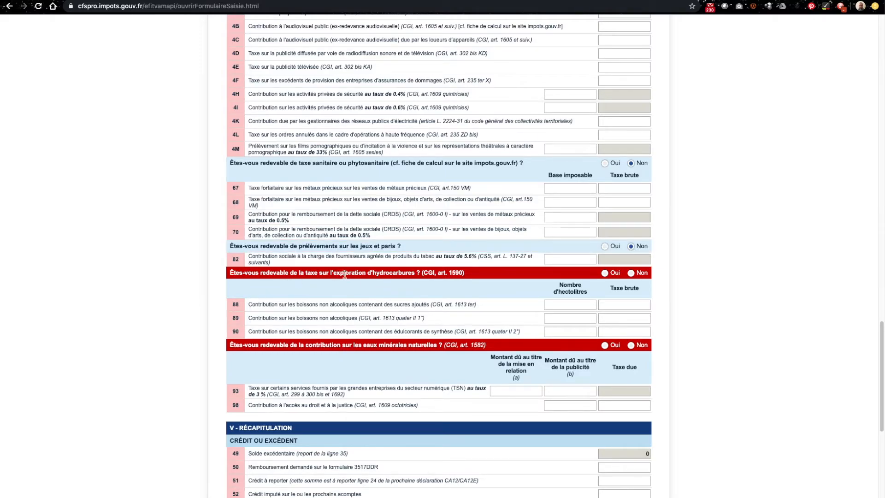
click(631, 273)
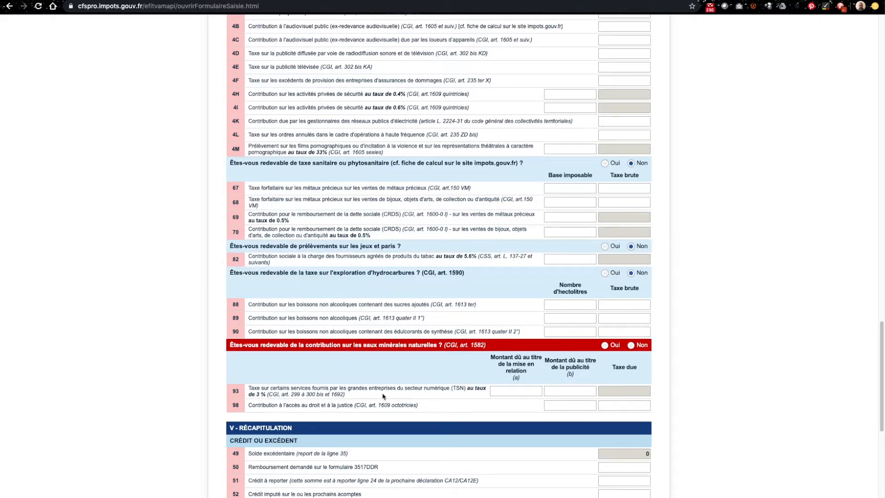
click(632, 346)
scroll(482, 417, down, 4)
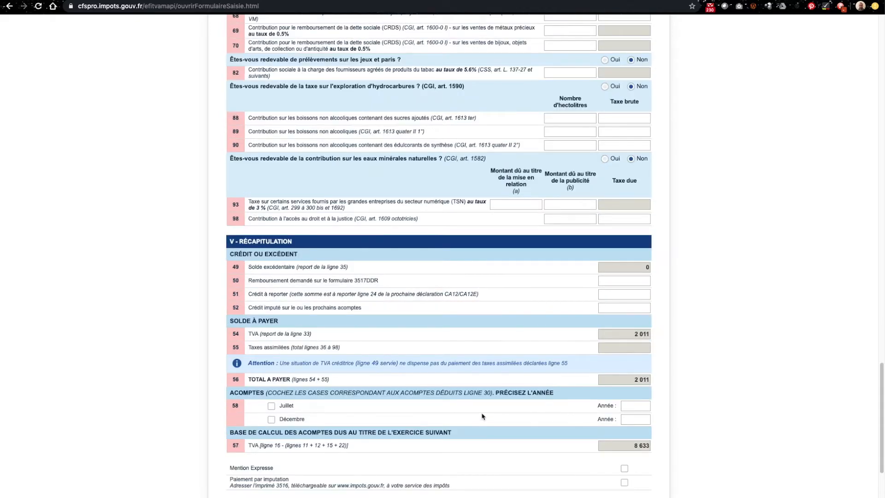
Step: Try to validate the declaration again with the section IV questions answered
scroll(483, 417, up, 17)
scroll(481, 414, down, 20)
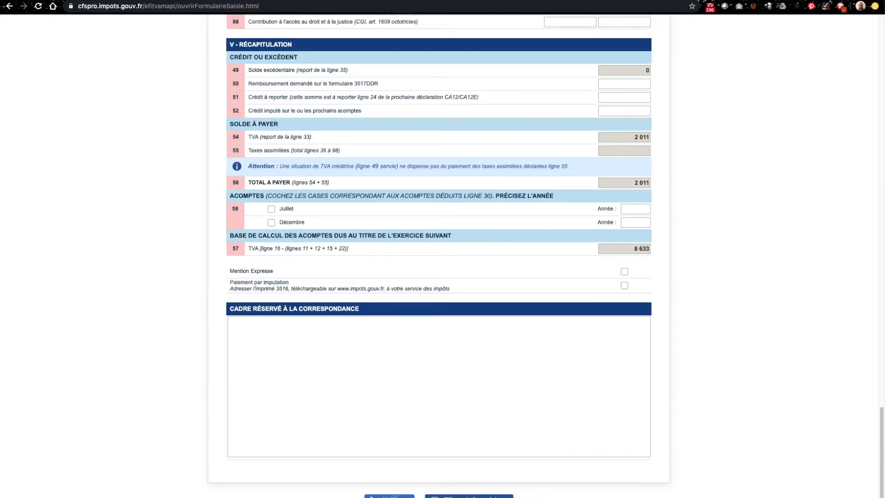
click(390, 496)
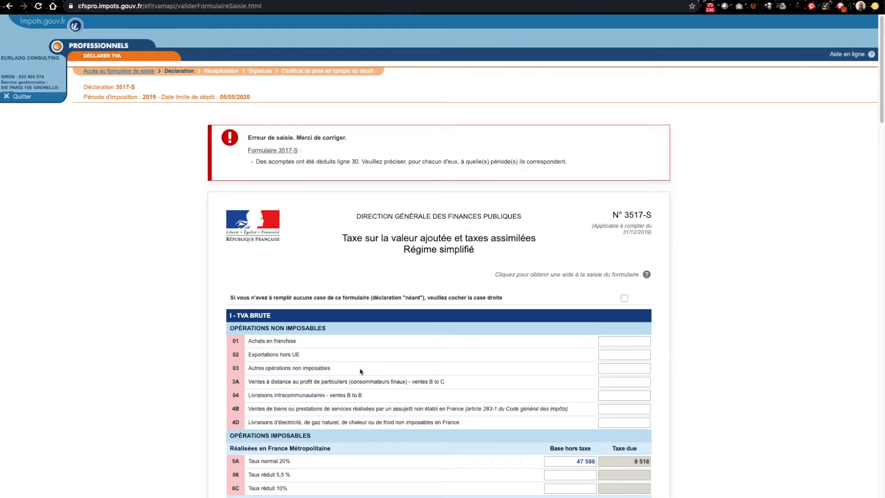
Step: On line 58 of the Récapitulation section, select the Juillet instalment and set its year to 2019
scroll(361, 372, down, 6)
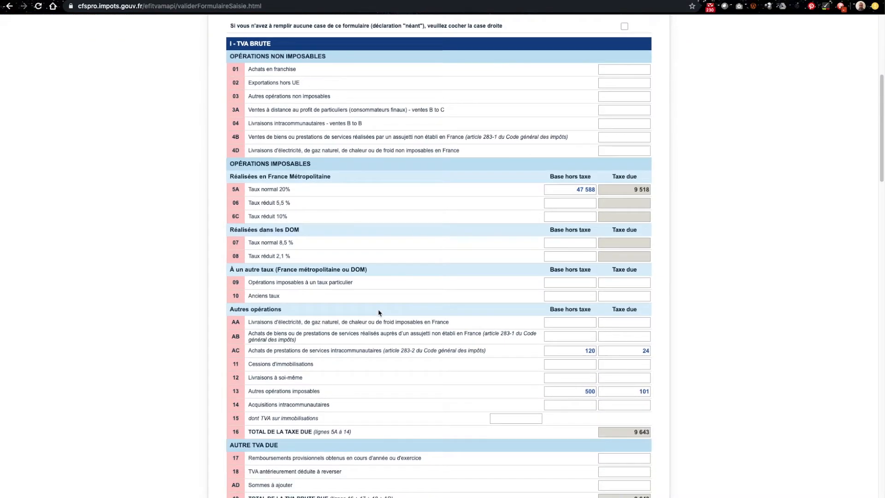
scroll(379, 313, down, 15)
scroll(379, 313, down, 20)
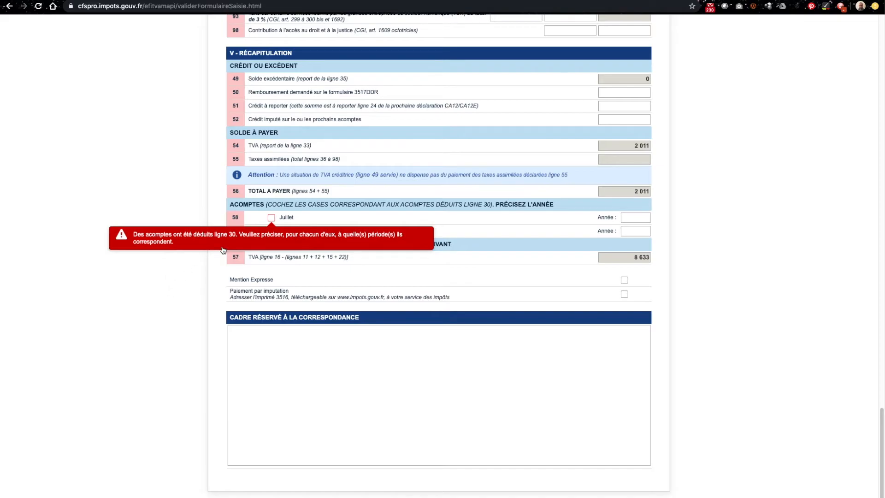
click(271, 218)
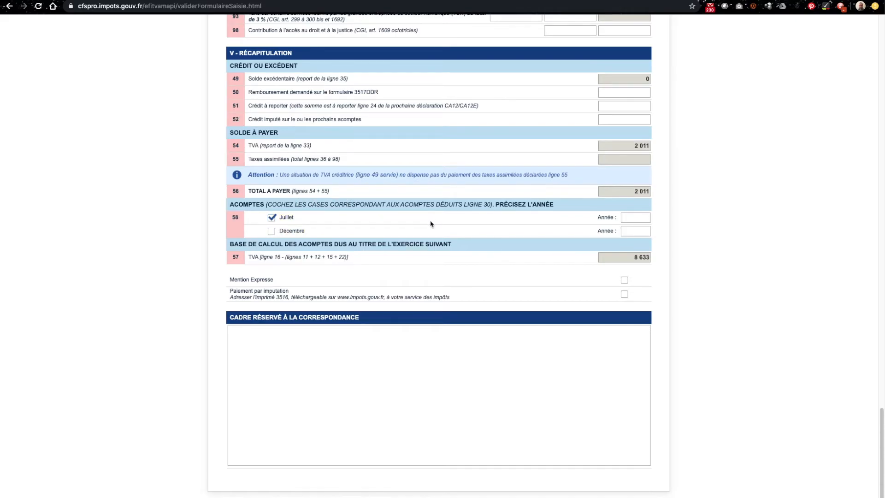
key(ctrl+Tab)
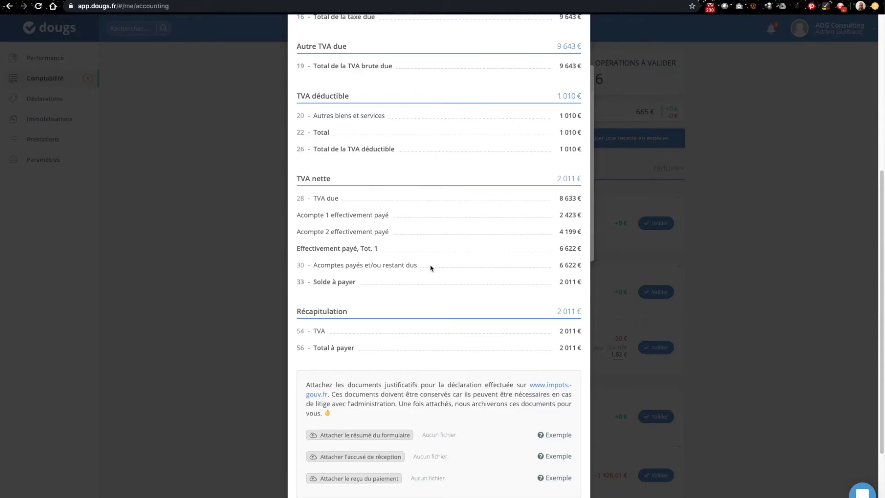
key(ctrl+shift+Tab)
text(2019)
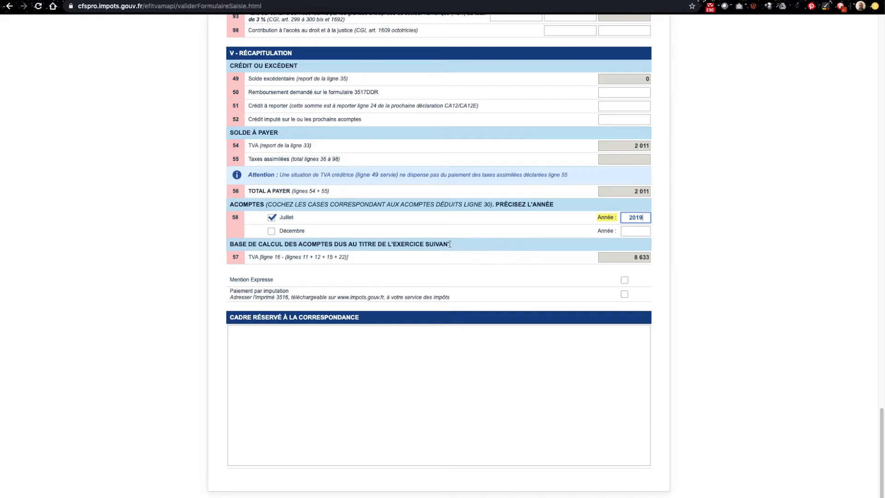
Step: Select the Décembre instalment on line 58 and set its year to 2019
click(272, 231)
click(643, 232)
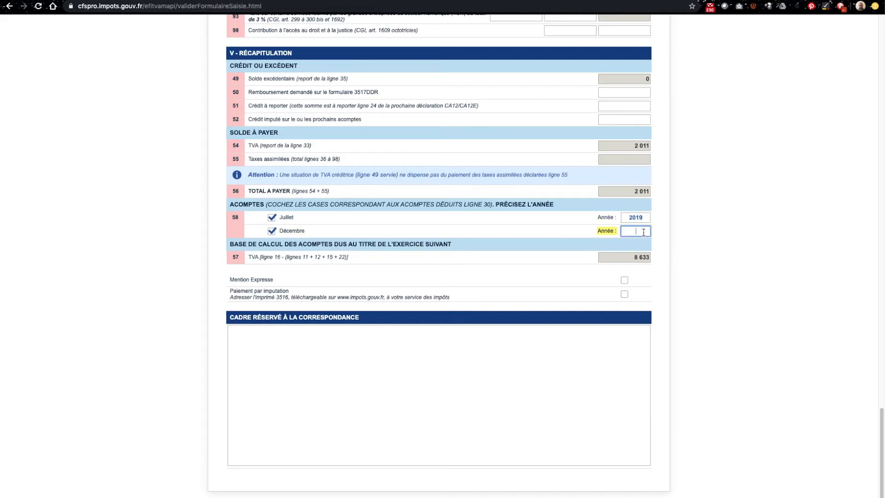
text(2018)
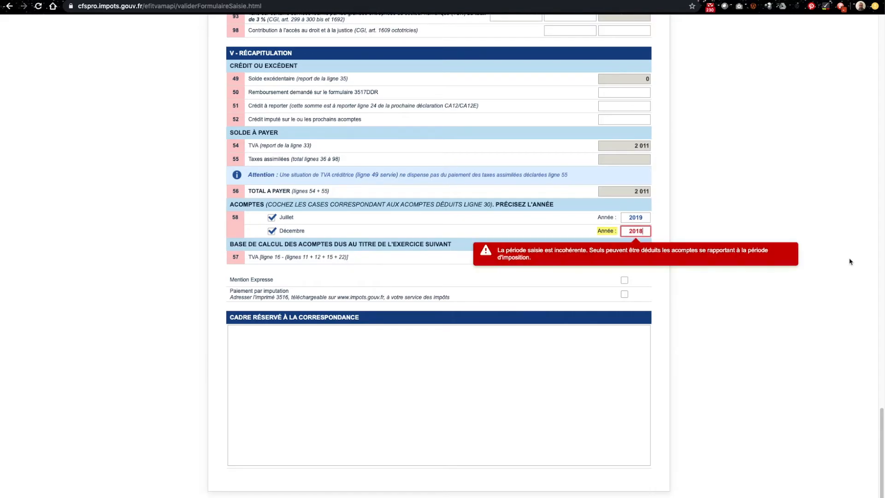
key(BackSpace)
text(9)
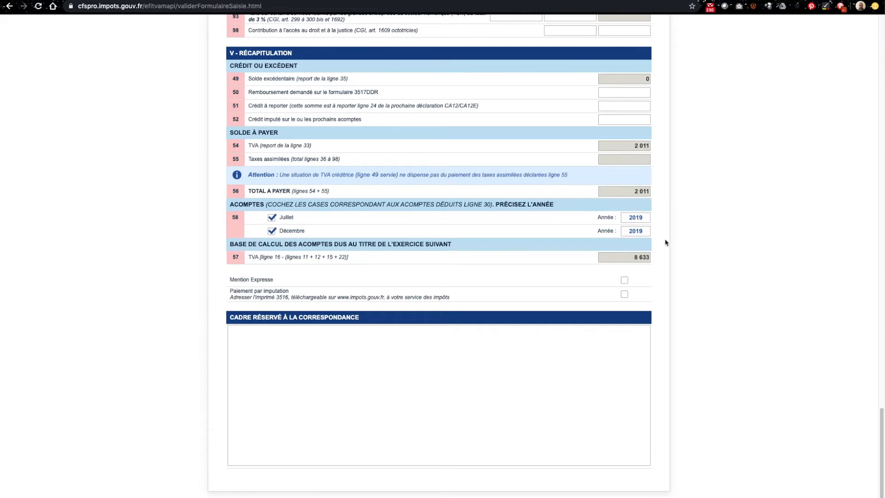
Step: Review the instalments in the TVA nette and Récapitulation sections, and validate the declaration to proceed to its summary
scroll(257, 225, up, 5)
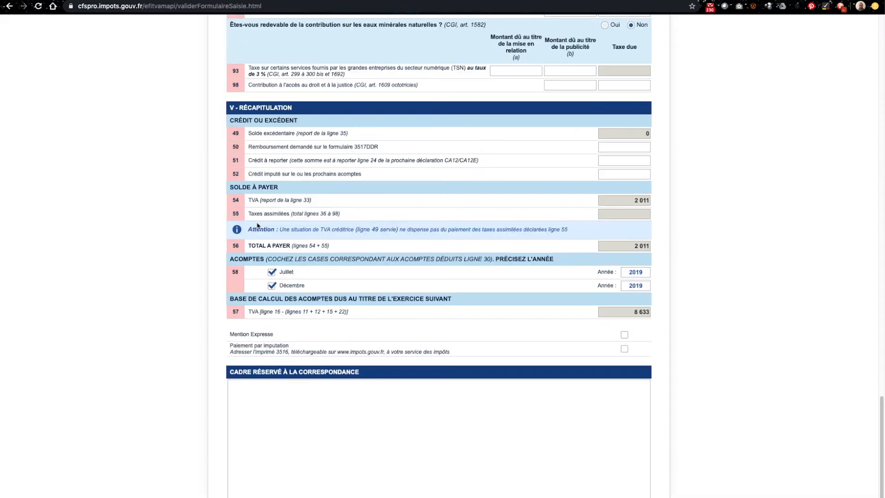
scroll(257, 225, up, 20)
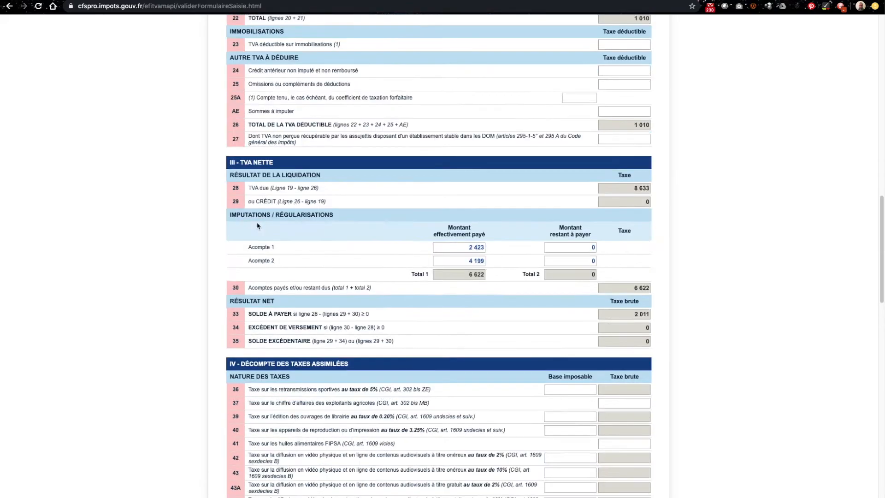
scroll(383, 302, down, 4)
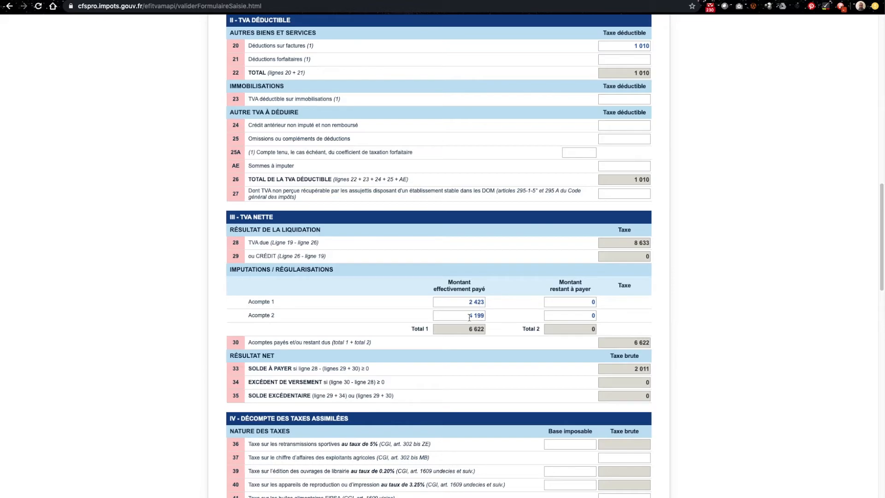
scroll(495, 314, down, 1)
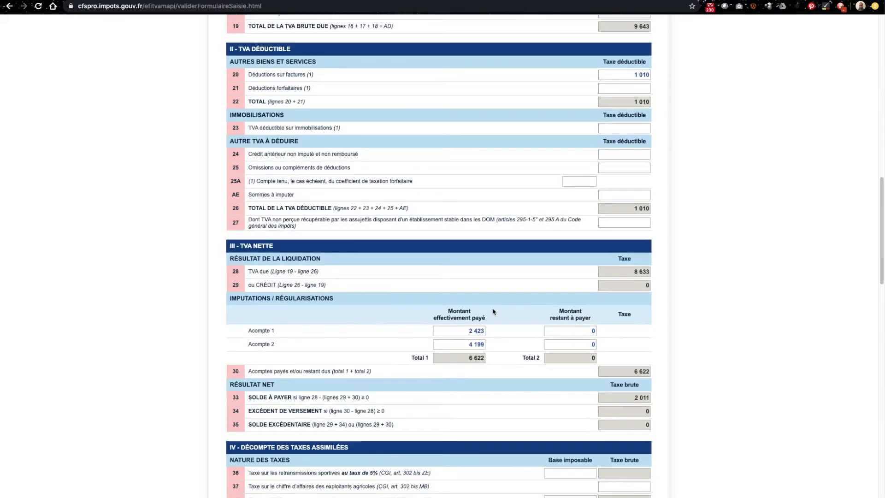
scroll(493, 313, down, 15)
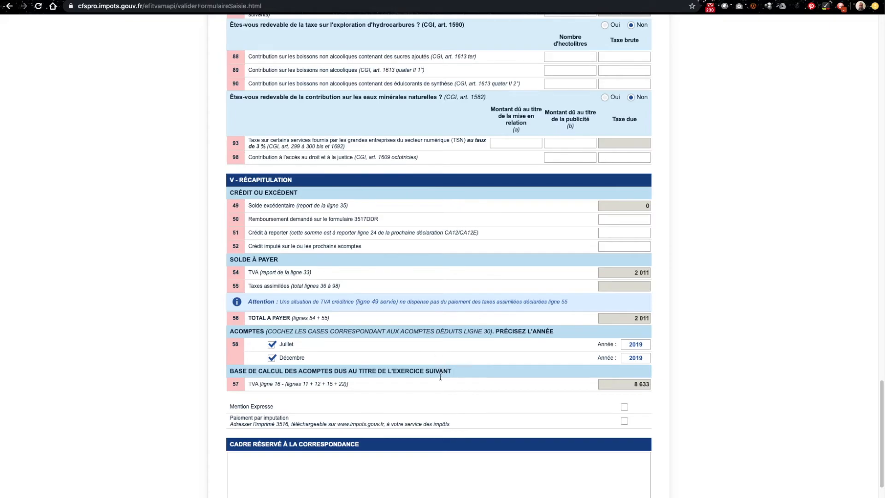
scroll(430, 378, down, 3)
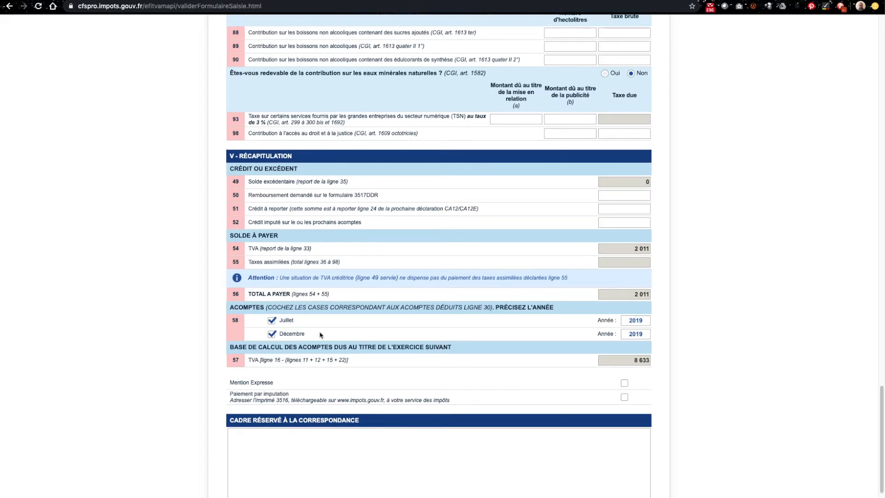
click(400, 497)
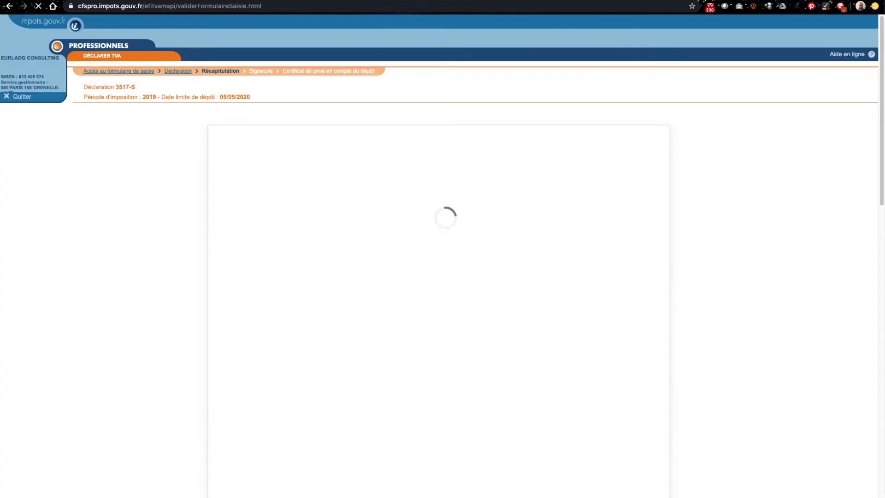
Step: Review the summary of the 2019 declaration 3517-S, from the identification block through the declared VAT sections
scroll(563, 306, down, 4)
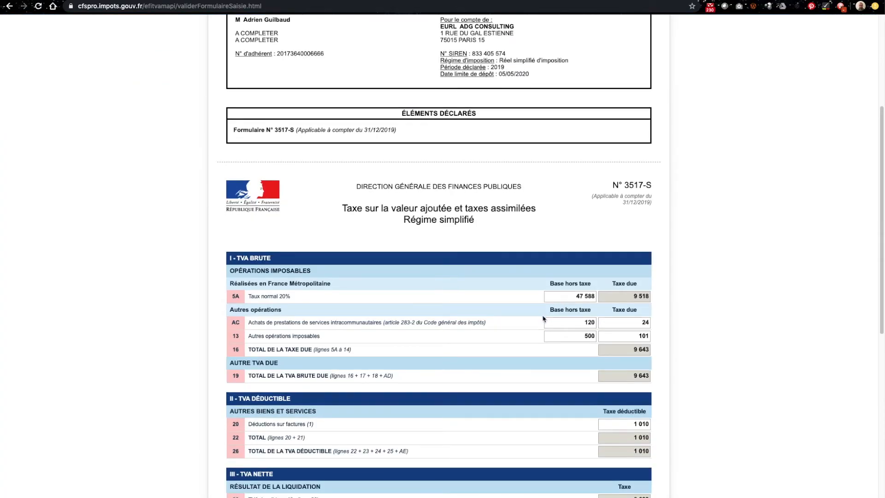
scroll(543, 318, down, 8)
scroll(532, 321, up, 15)
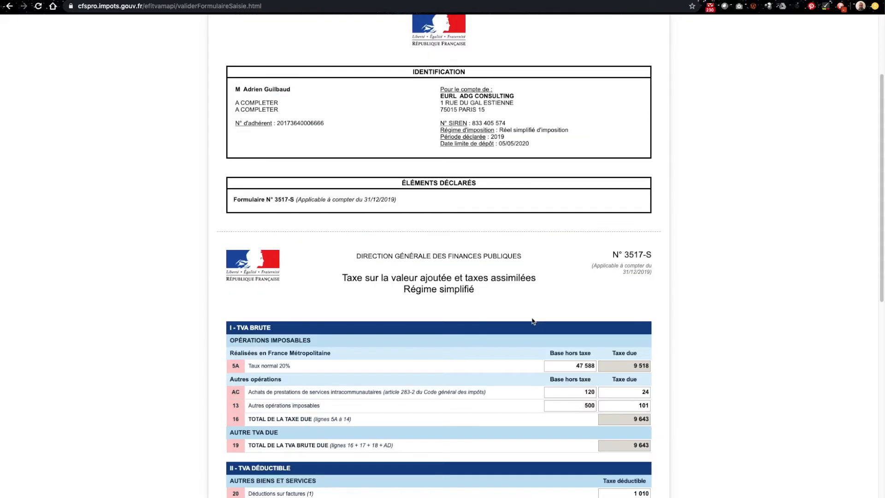
Step: Switch to Dougs and review the annual VAT declaration report, including its section for attaching the supporting documents
click(387, 1)
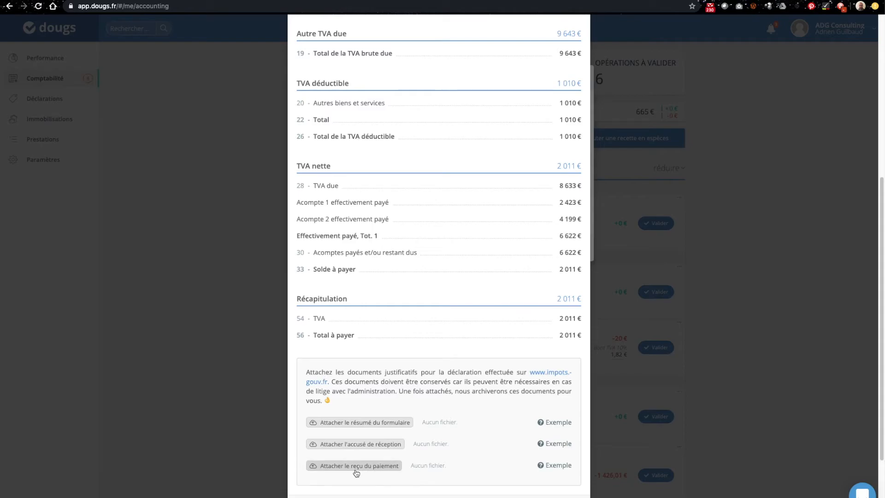
scroll(368, 431, up, 3)
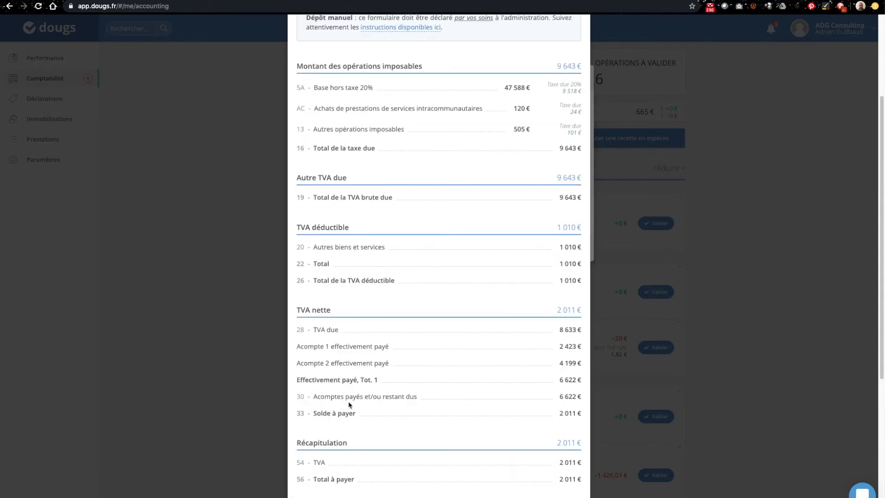
scroll(352, 406, up, 3)
scroll(353, 405, down, 8)
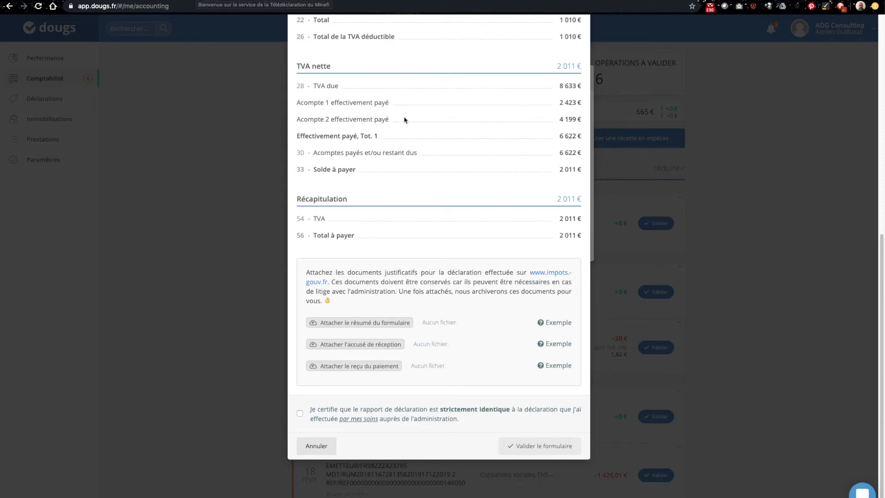
scroll(455, 140, up, 10)
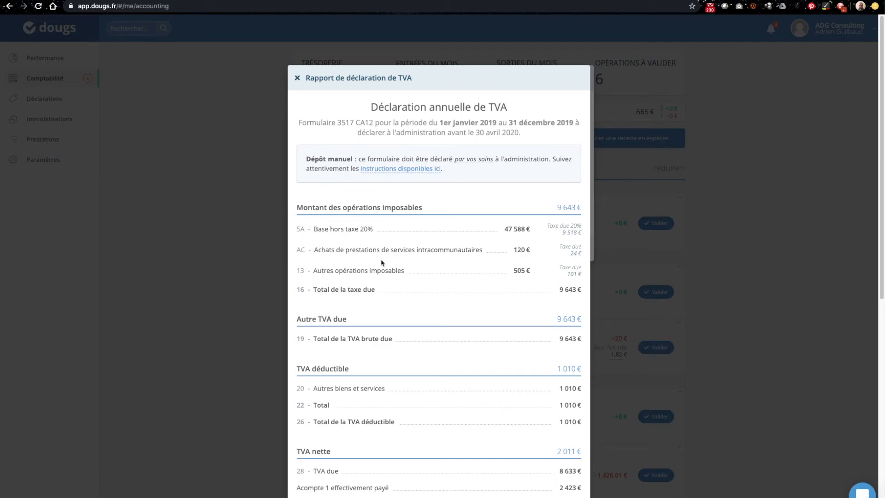
Step: Close the VAT declaration report and postpone the new tasks reminder until the next visit
click(298, 79)
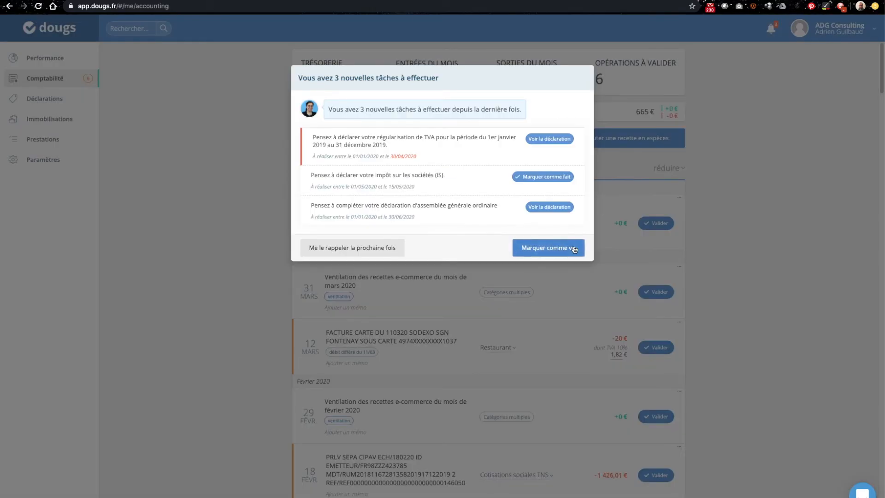
click(387, 247)
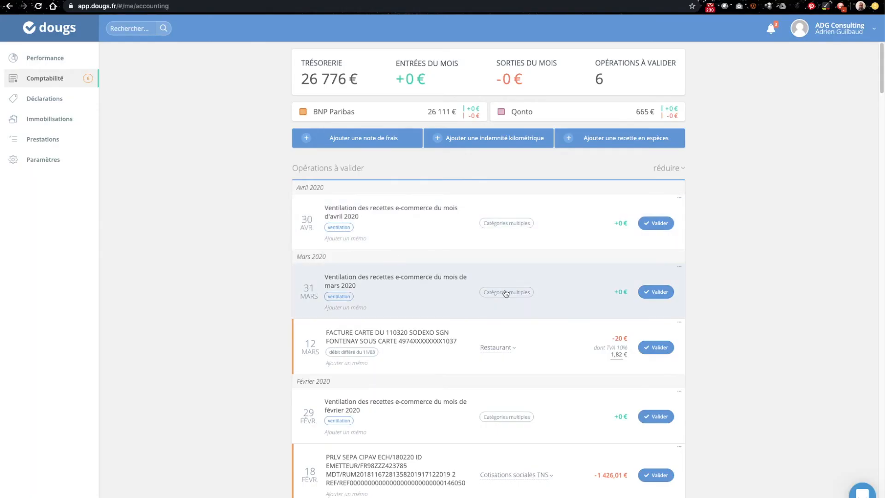
Step: Look through the pending and validated accounting operations, and view the cash receipt form without adding an entry
scroll(798, 217, down, 7)
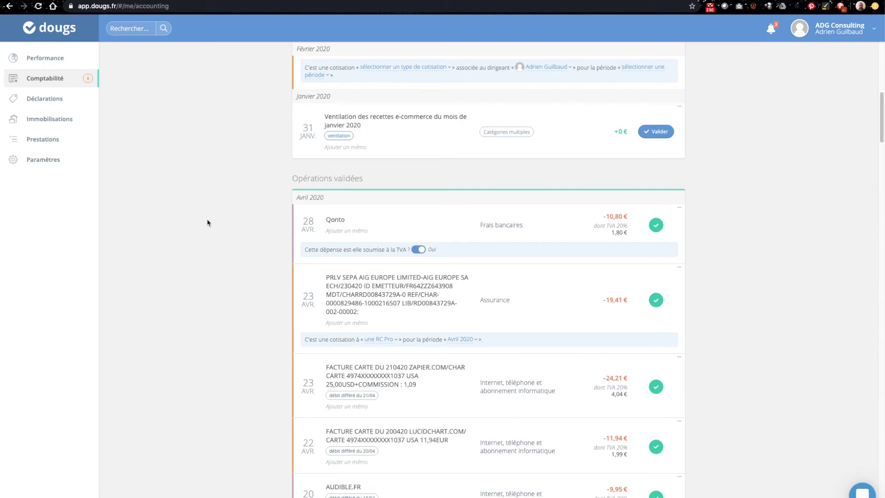
scroll(306, 352, down, 6)
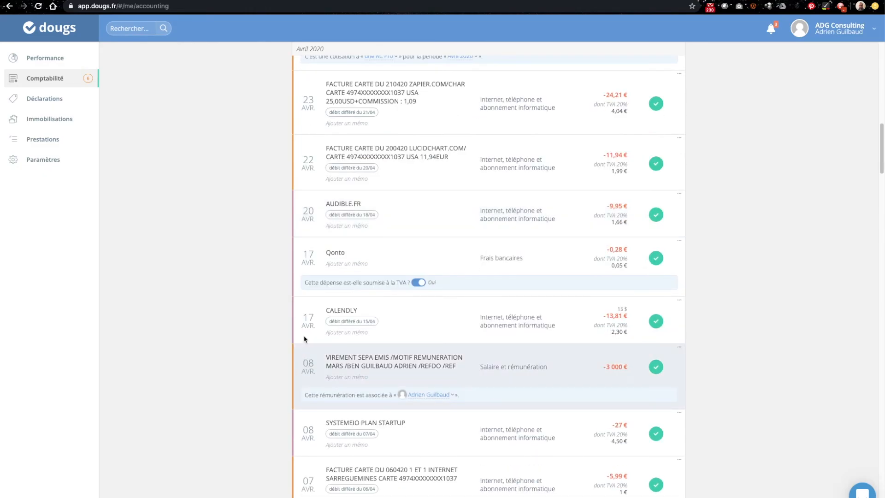
scroll(282, 310, up, 1)
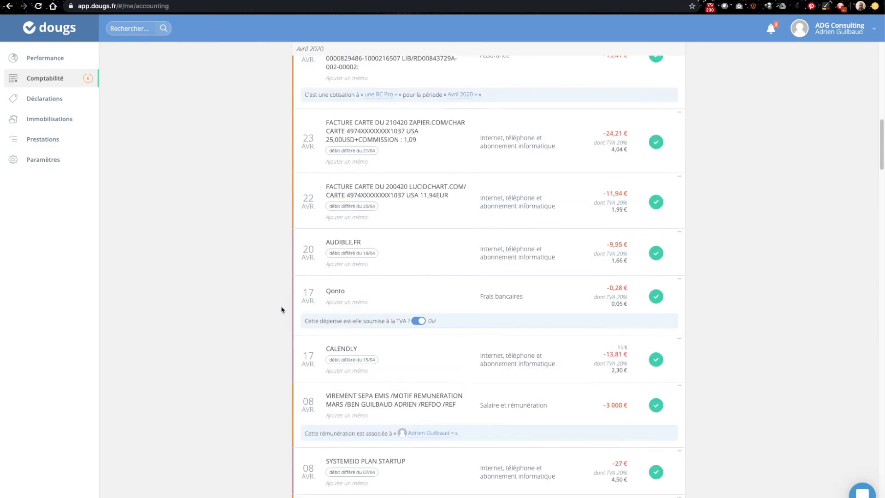
scroll(282, 310, up, 10)
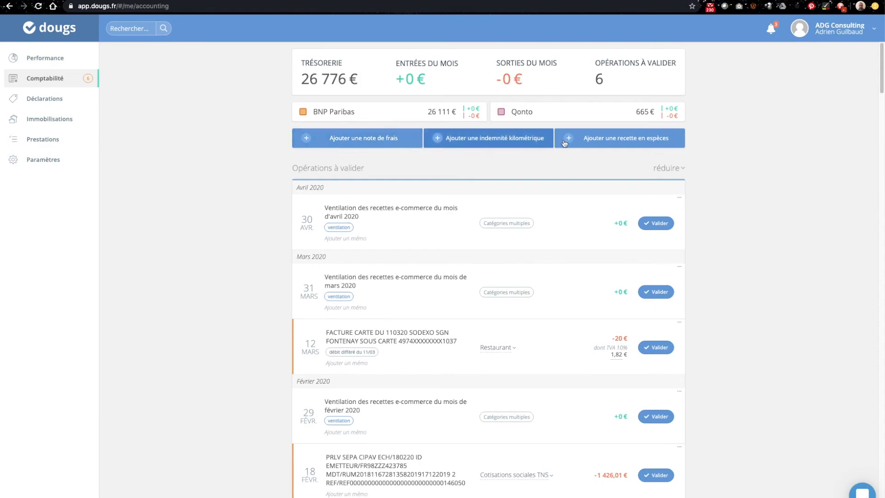
click(603, 143)
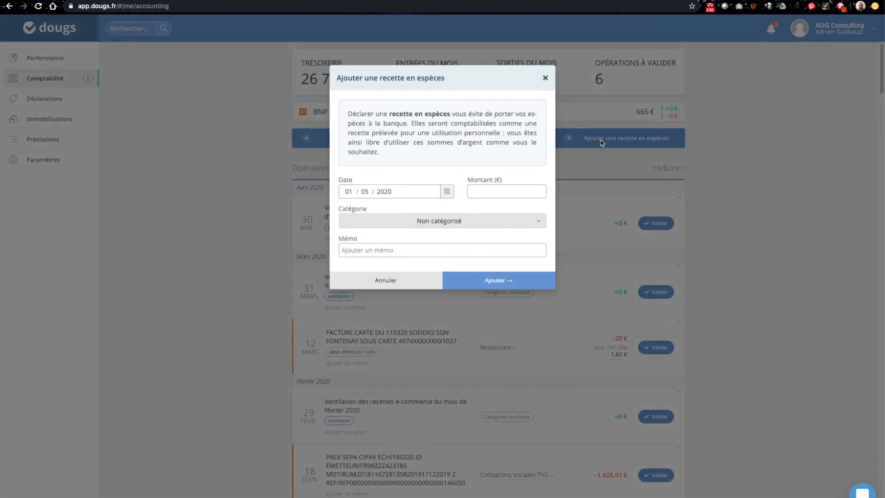
click(546, 79)
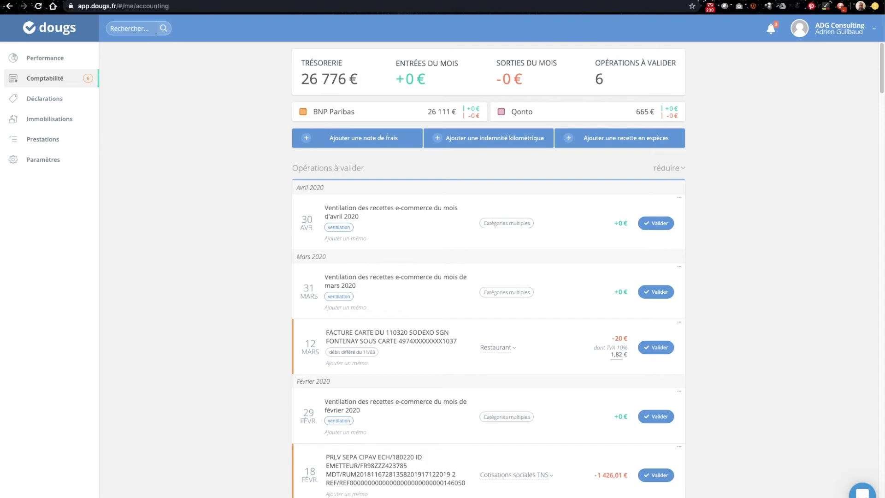
Step: Examine the operations awaiting validation from January to April 2020, including their categories and amounts
drag(883, 86, 876, 107)
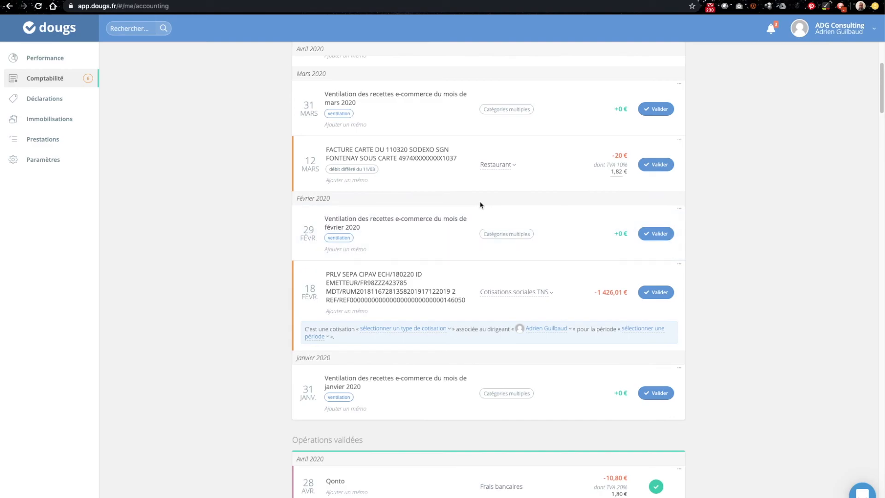
scroll(480, 203, down, 1)
scroll(480, 204, up, 5)
scroll(480, 203, down, 1)
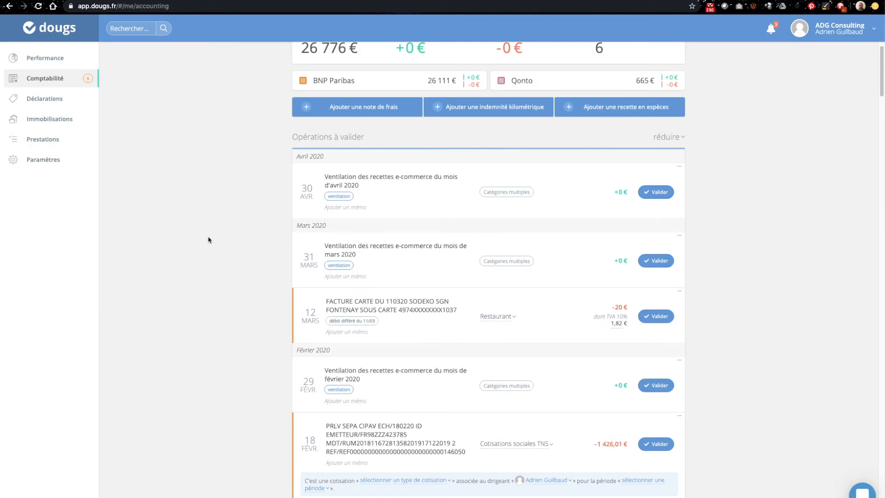
scroll(209, 239, down, 1)
scroll(206, 240, down, 5)
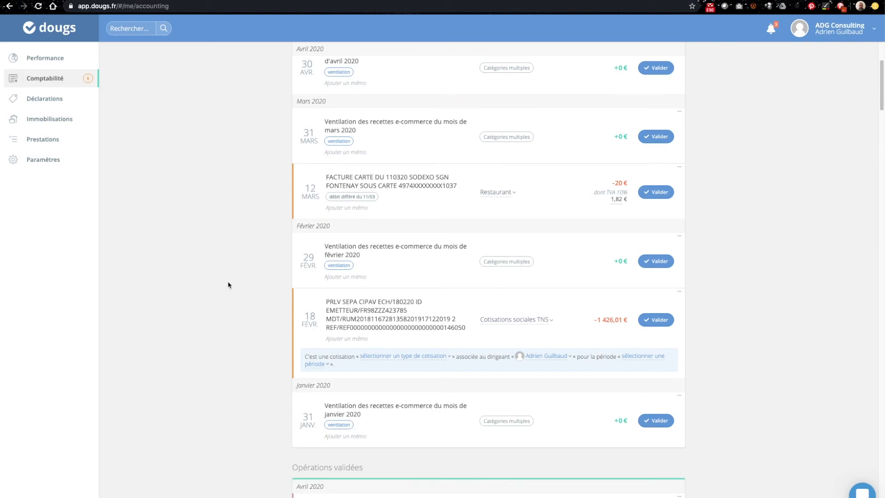
scroll(229, 285, down, 1)
scroll(229, 285, down, 1)
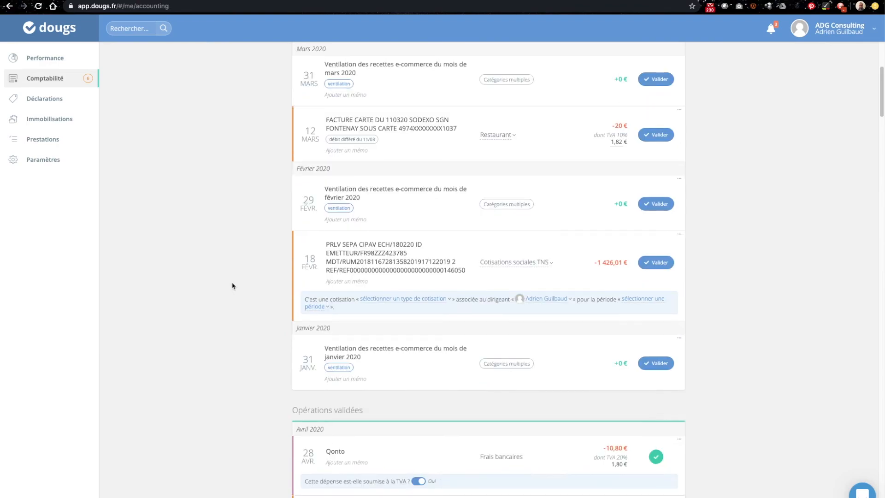
scroll(233, 286, up, 8)
scroll(233, 286, down, 2)
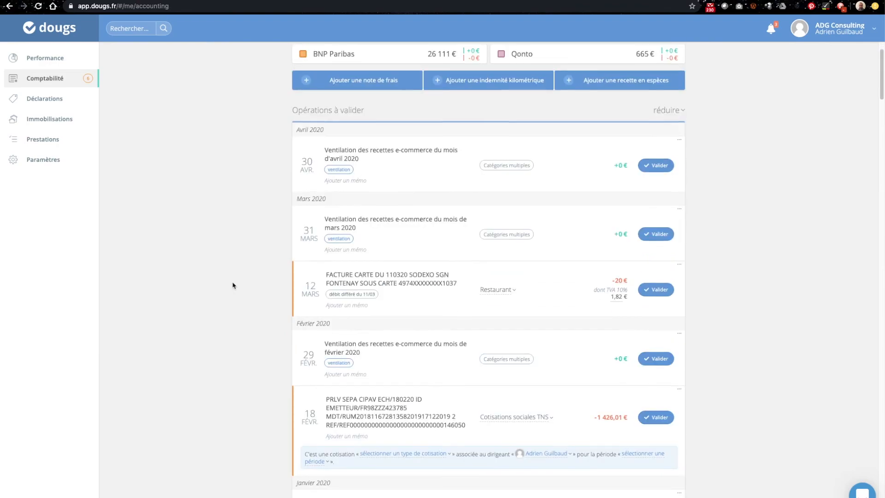
scroll(232, 286, down, 1)
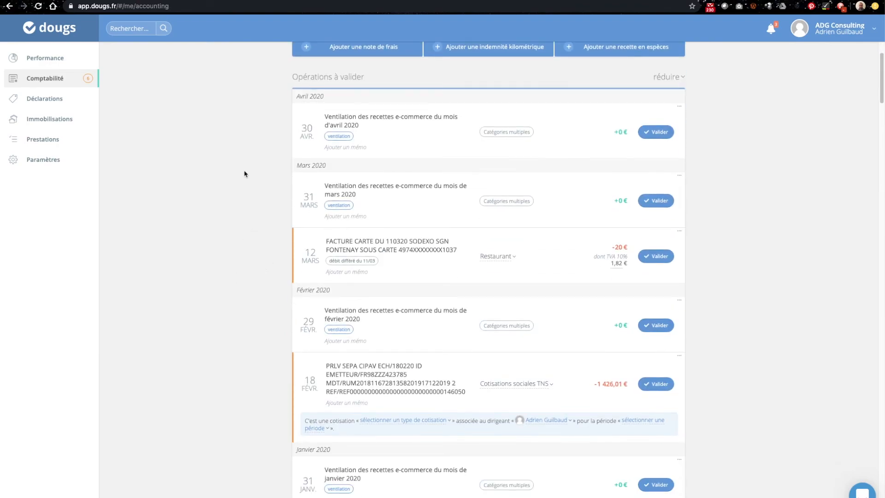